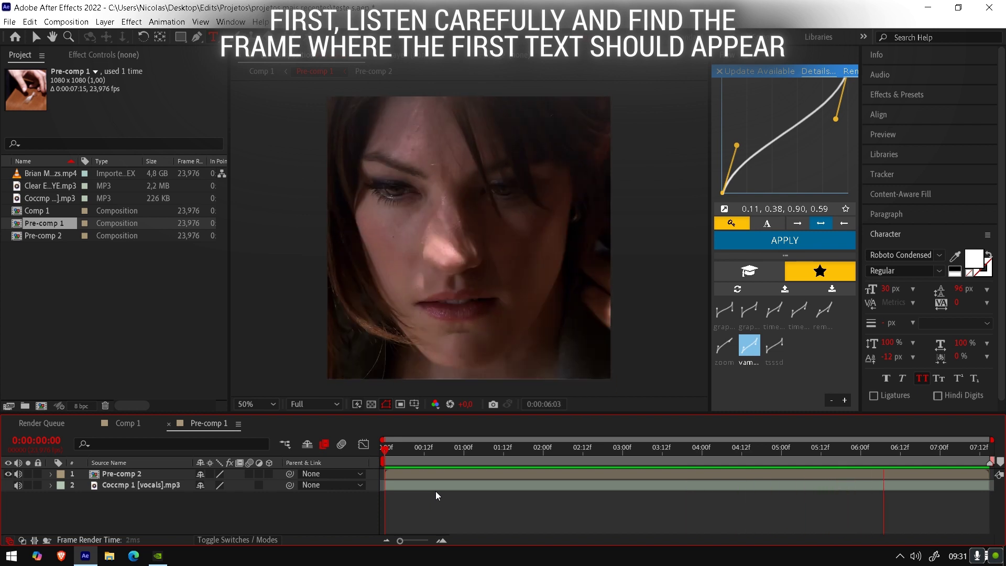
Step: Move the Pre-comp 1 playhead to 0:00:00:16, where the first word is sung
mouse_move(436, 448)
left_mouse_down()
mouse_move(492, 442)
mouse_move(448, 458)
mouse_move(438, 448)
left_mouse_up()
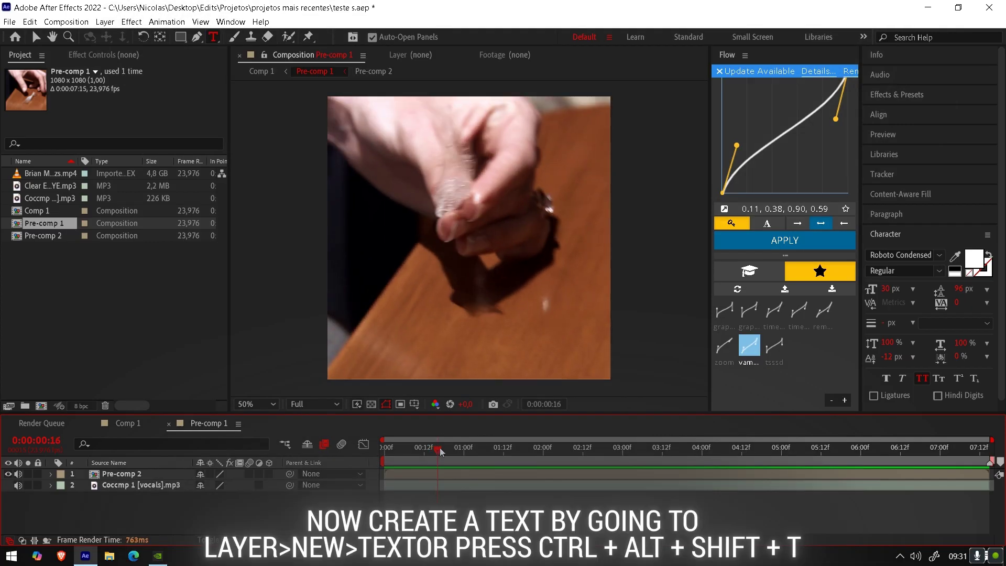
Step: Create a new text layer reading 'the' in Roboto Condensed Regular at 30 px
left_click(104, 21)
mouse_move(113, 36)
left_click(535, 36)
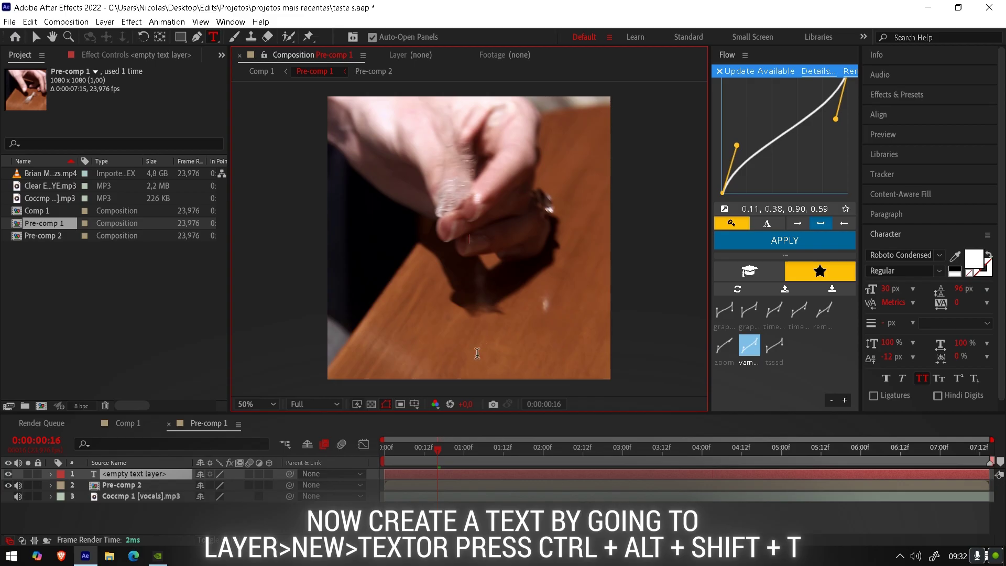
left_click(887, 289)
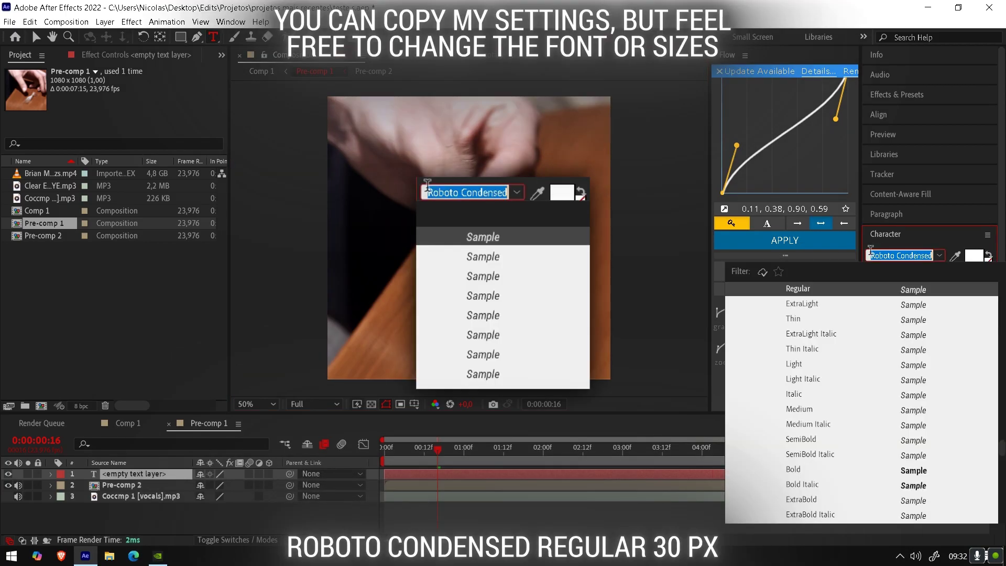
left_click(919, 256)
left_click(940, 283)
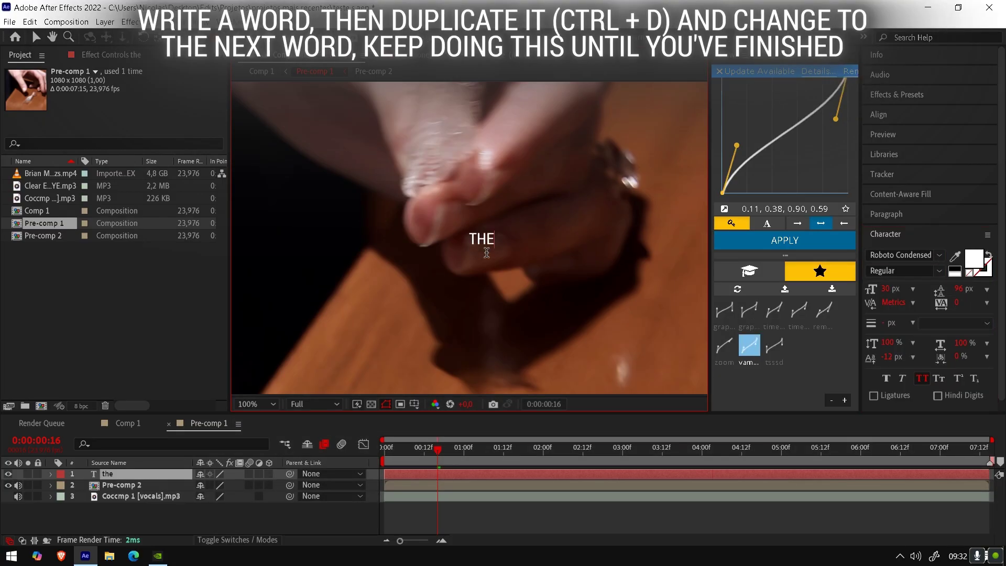
Step: Duplicate the THE layer, retype it as 'one', and slide it right beside THE
left_click(442, 472)
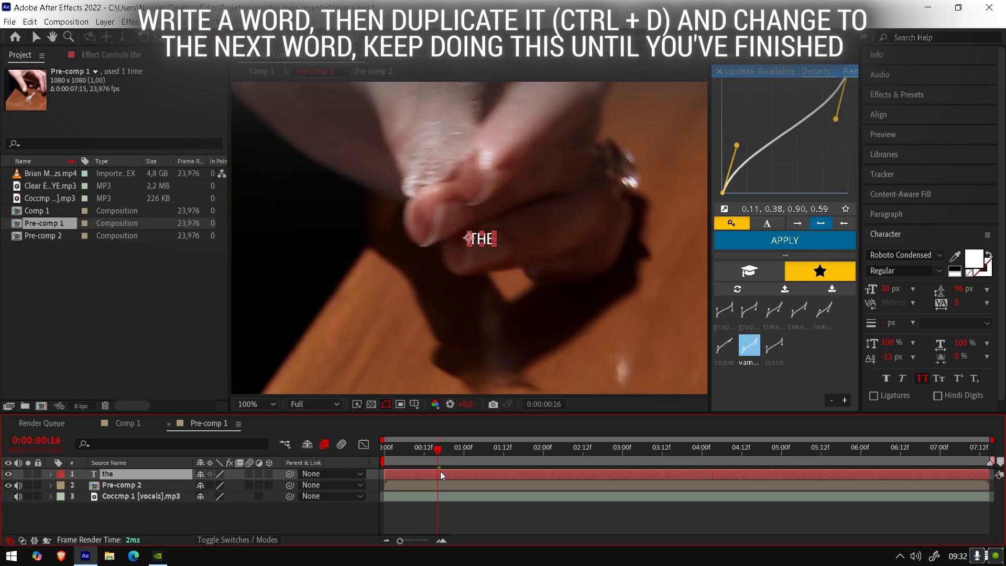
key("ctrl+d")
double_click(447, 471)
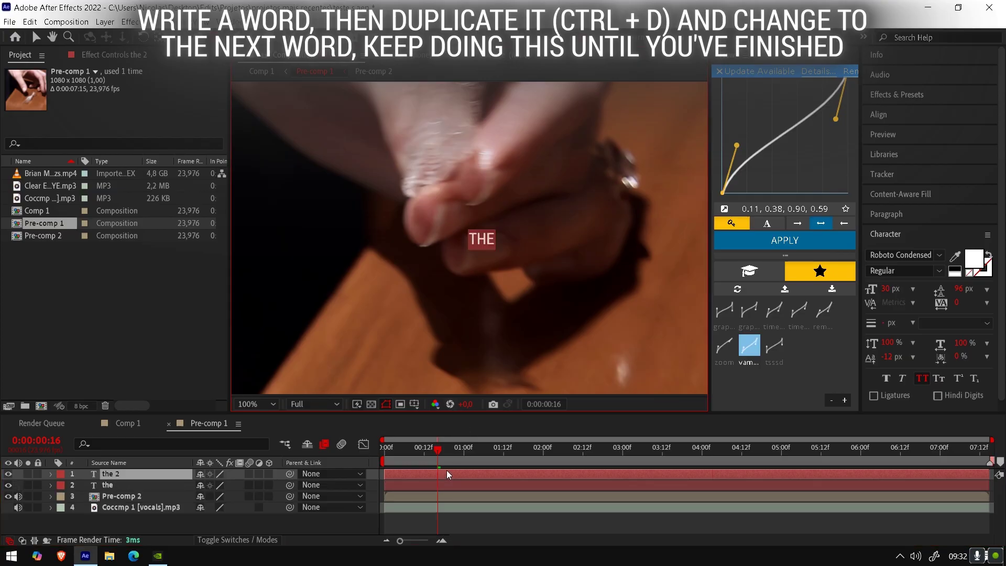
type("one")
left_click(442, 471)
key("p")
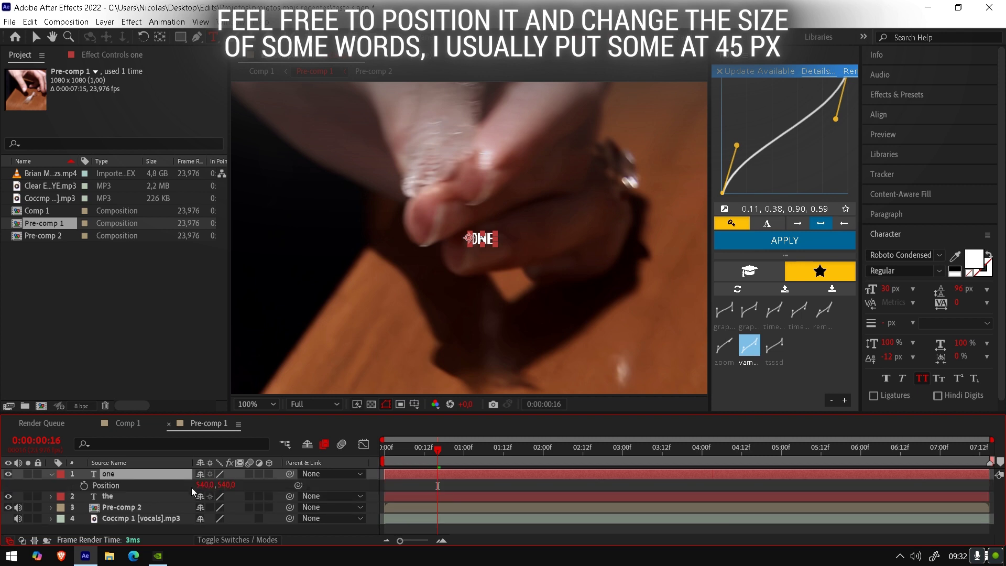
left_click_drag(205, 485, 240, 488)
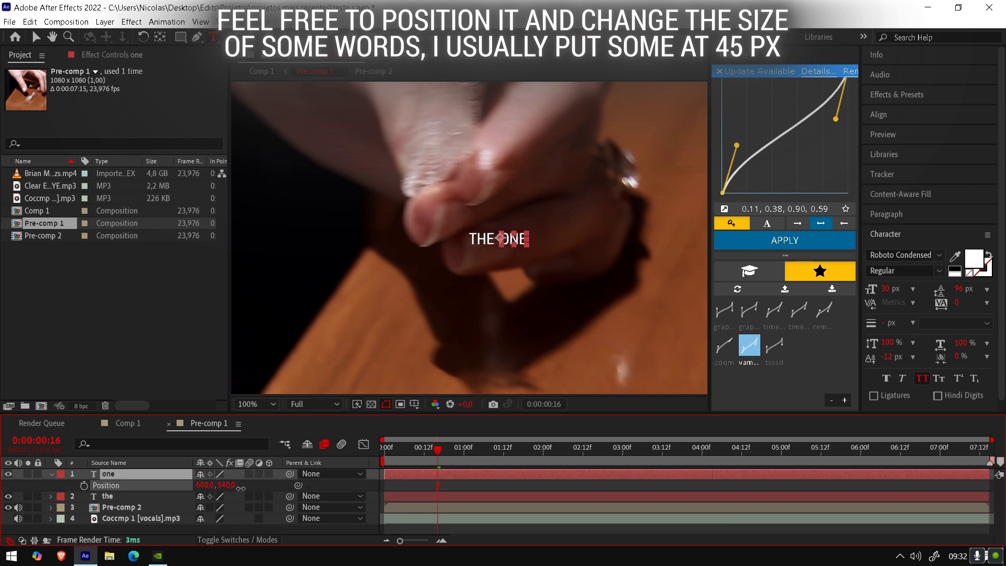
key("p")
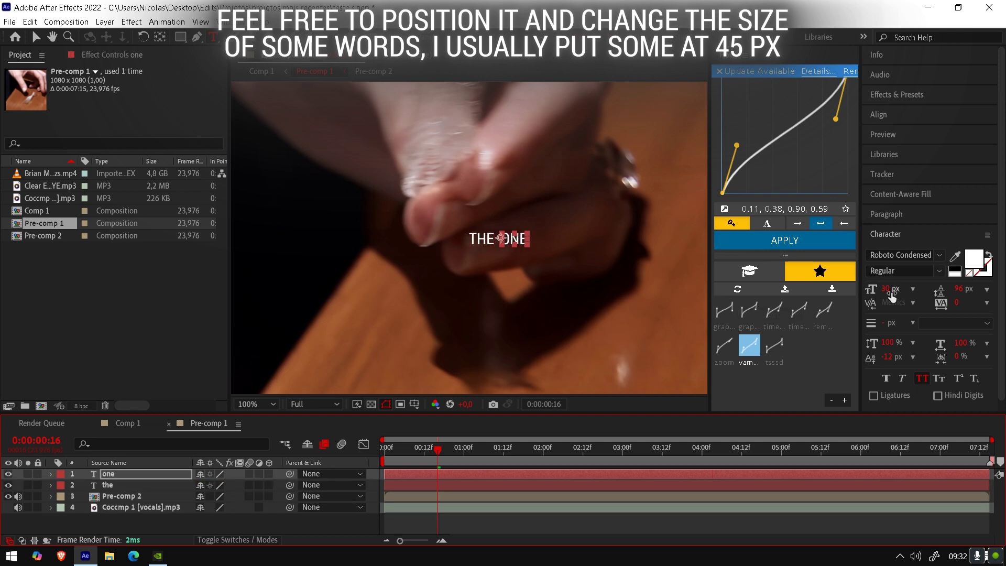
Step: Set ONE to 45 px and nudge it slightly left next to THE
left_click(886, 289)
type("45")
key("Return")
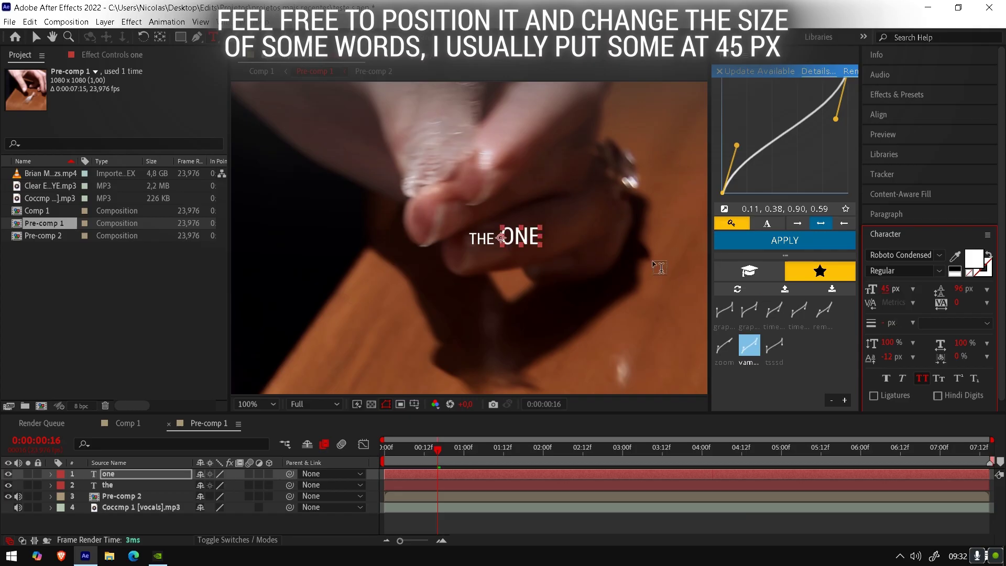
key("period")
key("p")
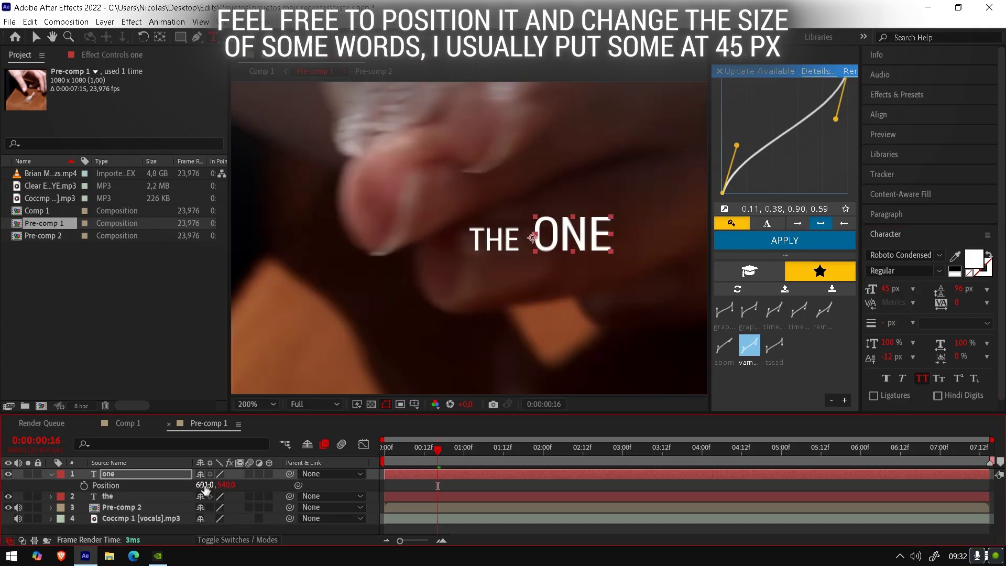
left_click_drag(205, 489, 202, 489)
key("p")
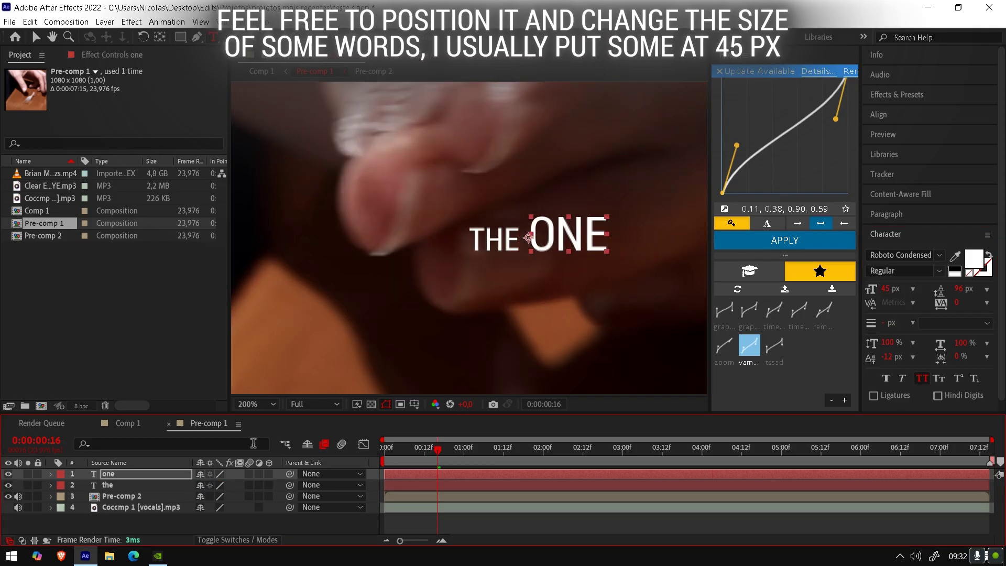
Step: Duplicate ONE, retype the copy as 'clue', and position it right of ONE
key("ctrl+d")
double_click(457, 477)
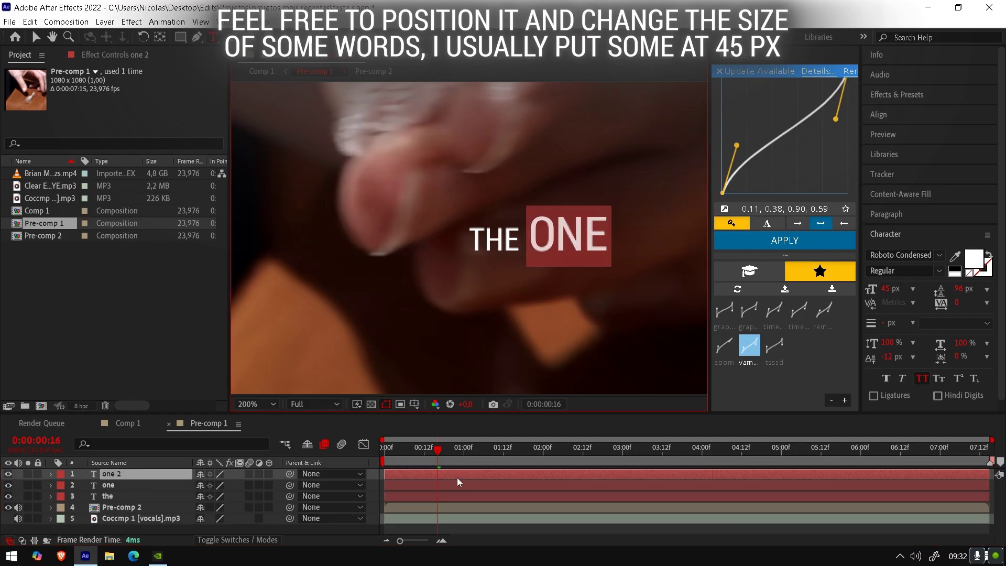
key("Left")
key("Right")
key("Right")
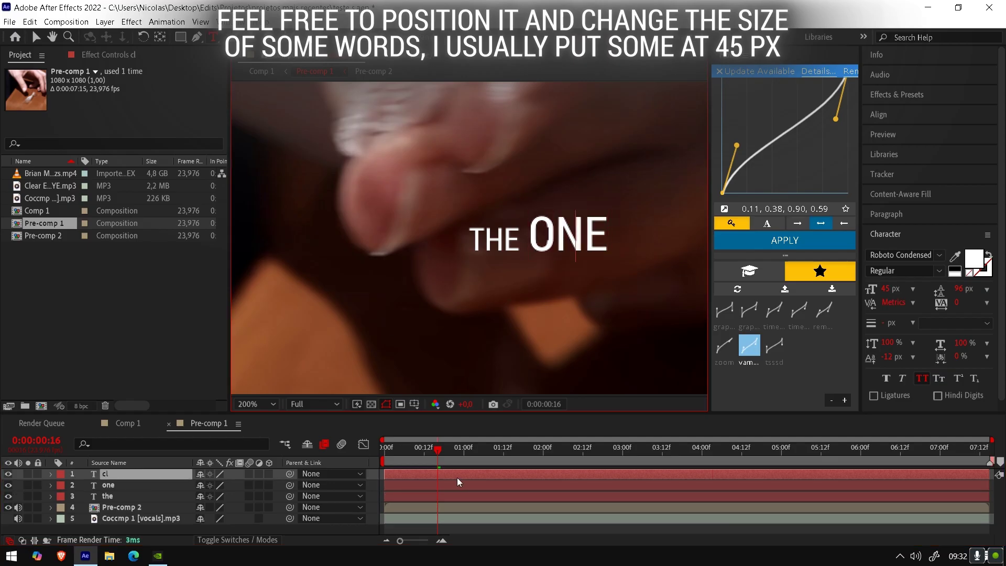
type("ue")
key("comma")
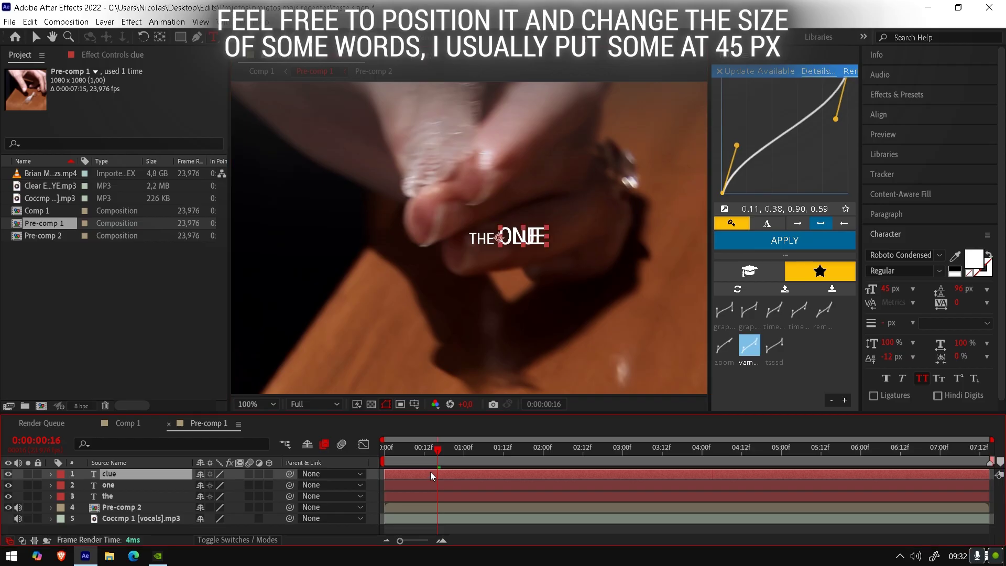
key("p")
left_click_drag(209, 486, 257, 485)
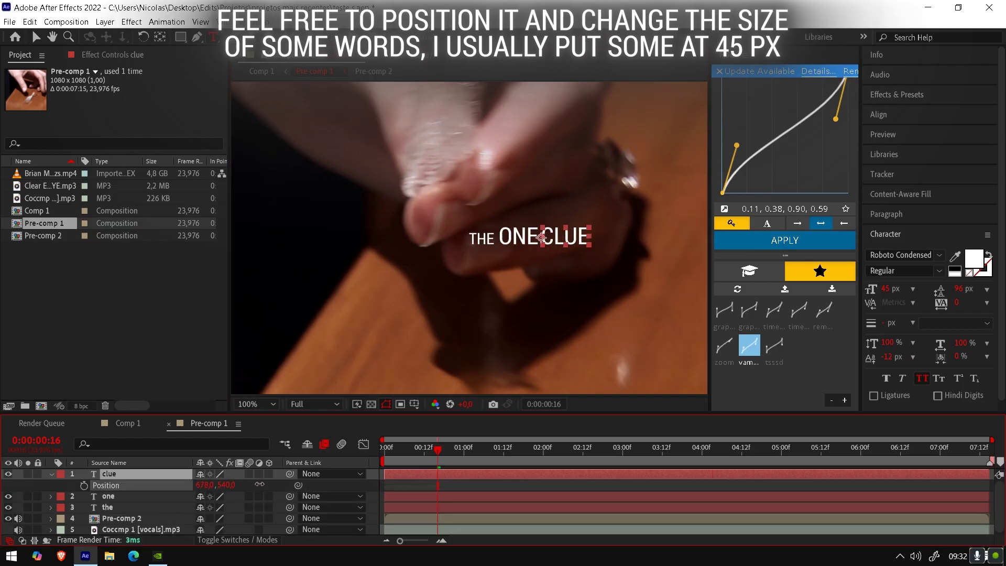
key("p")
left_click(489, 496)
Step: Add a second THE right of CLUE and a copy retyped as 'ice'
key("ctrl+d")
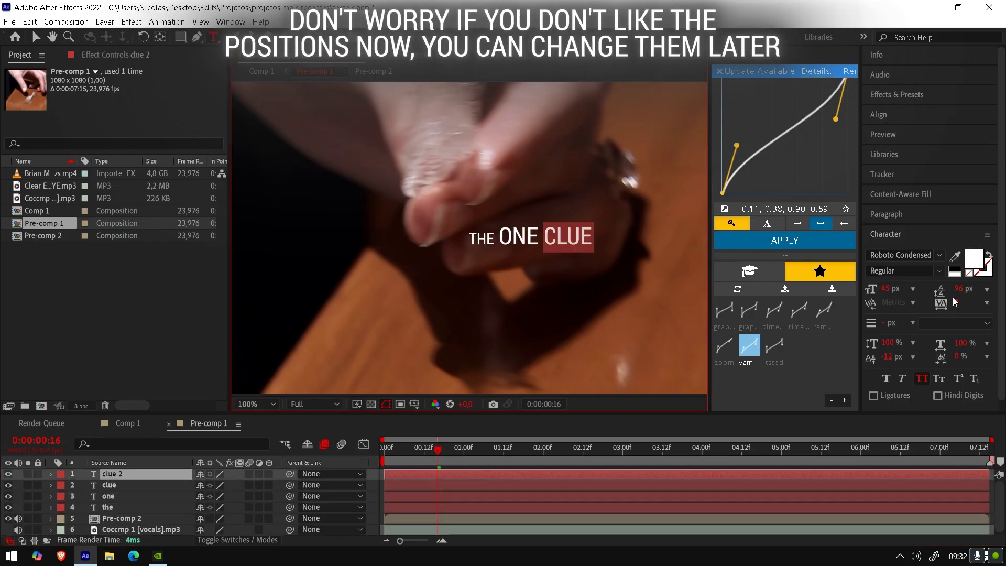
key("p")
left_click_drag(218, 483, 252, 482)
key("ctrl+d")
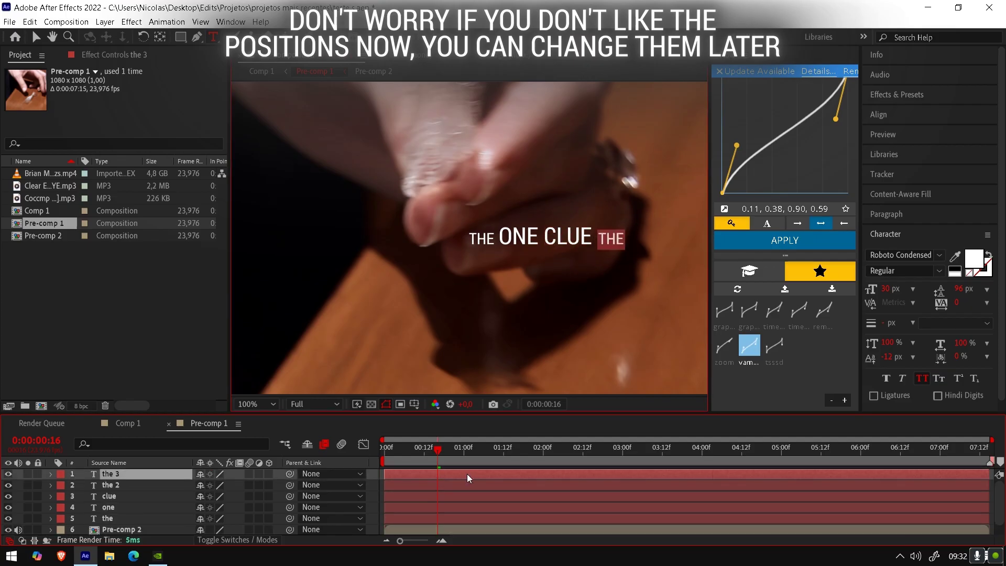
double_click(467, 473)
type("ice")
key("Escape")
Step: Add TRUCK after ICE, then KILLER at 30 px after TRUCK
key("ctrl+d")
double_click(471, 477)
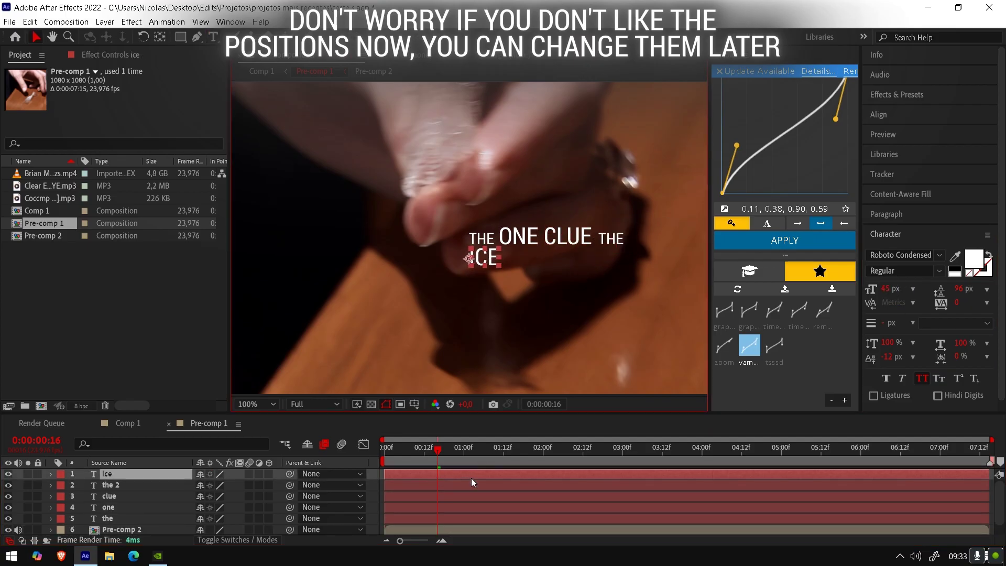
type("truckp")
left_click_drag(222, 485, 246, 485)
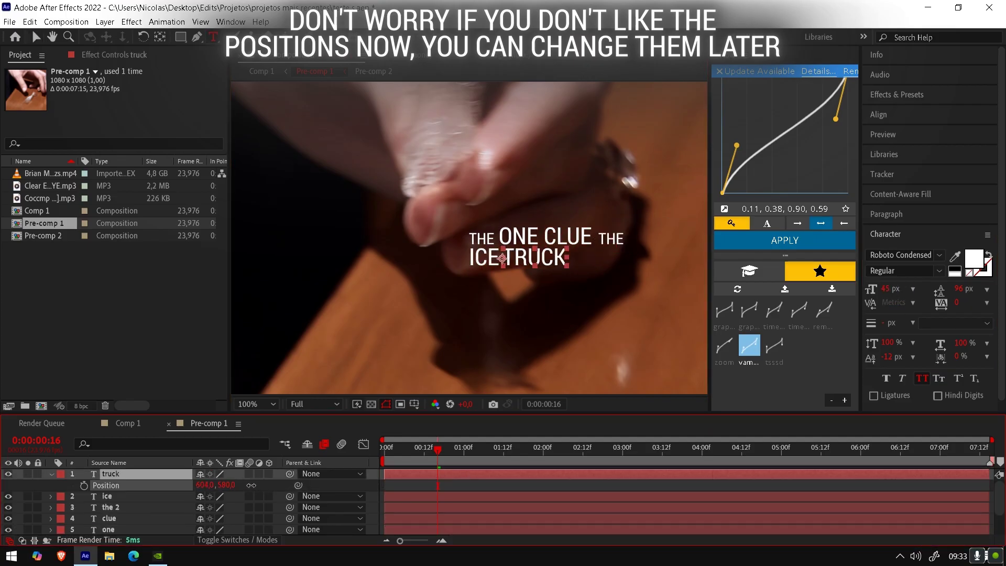
key("ctrl+d")
double_click(467, 473)
type("killer")
left_click_drag(886, 289, 875, 289)
key("Escape")
key("p")
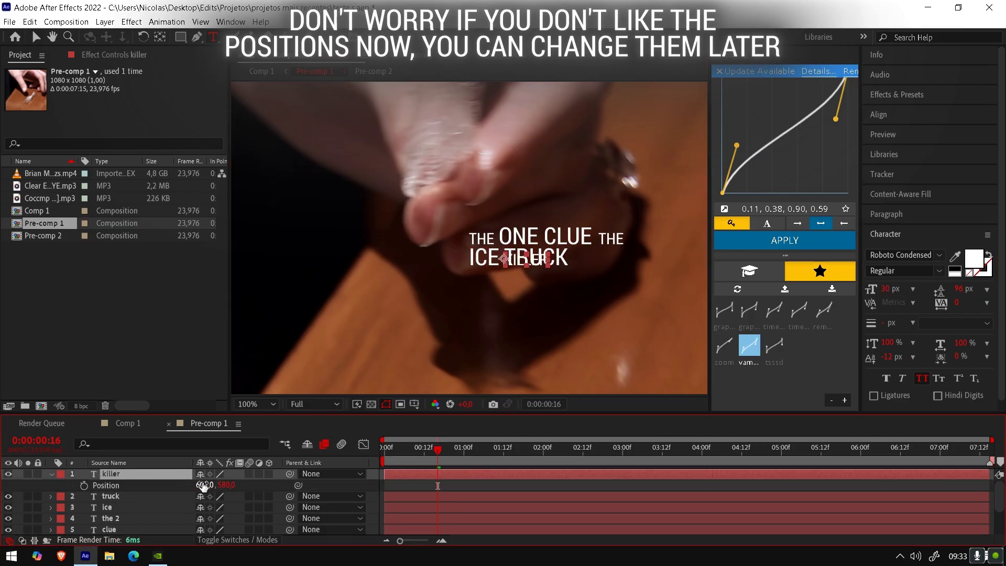
left_click_drag(203, 485, 225, 485)
Step: Add LEFT, then BEHND placed right after LEFT
key("ctrl+d")
double_click(466, 472)
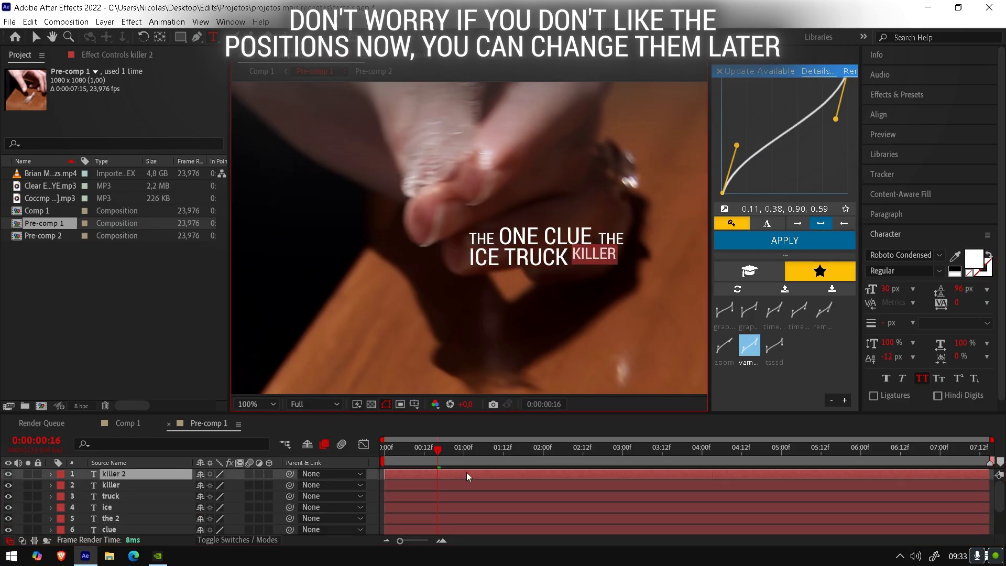
type("left")
key("Escape")
key("ctrl+d")
double_click(479, 477)
type("behnd")
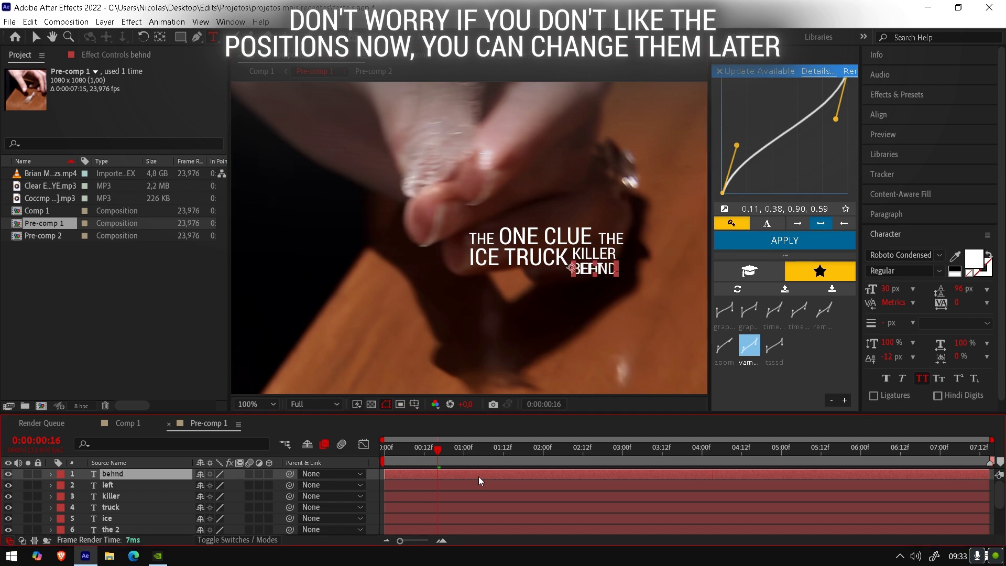
key("Escape")
key("p")
left_click_drag(199, 486, 266, 486)
Step: Add the final word RIGHT? and position it after BEHND
key("ctrl+d")
double_click(445, 472)
type("right?")
key("Escape")
key("p")
left_click_drag(540, 237, 431, 231)
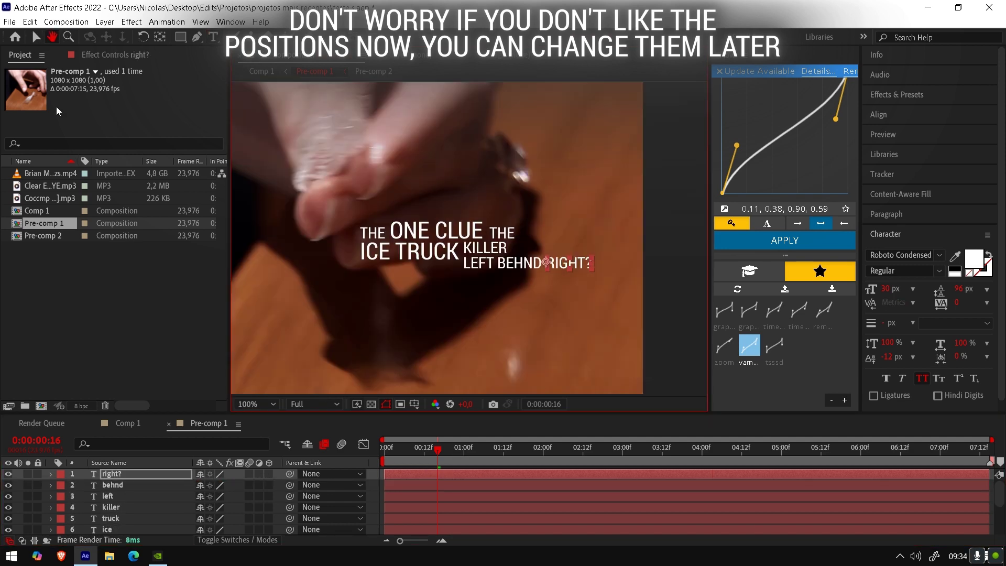
left_click(410, 231)
Step: Start THE at 0:00:00:13, push later words to ~2 s, and start ONE near 00:19
left_click_drag(416, 458, 427, 456)
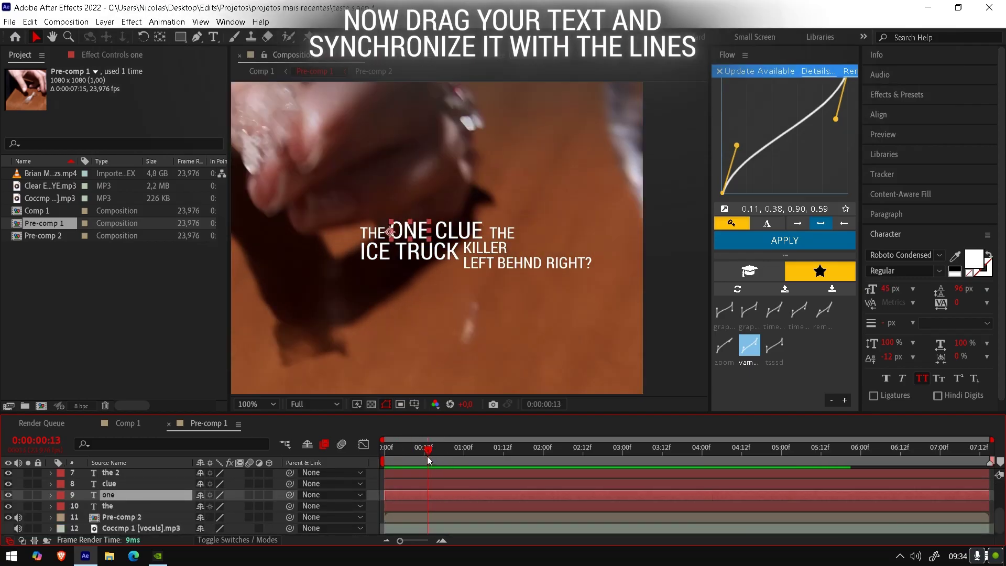
left_click_drag(388, 507, 430, 507)
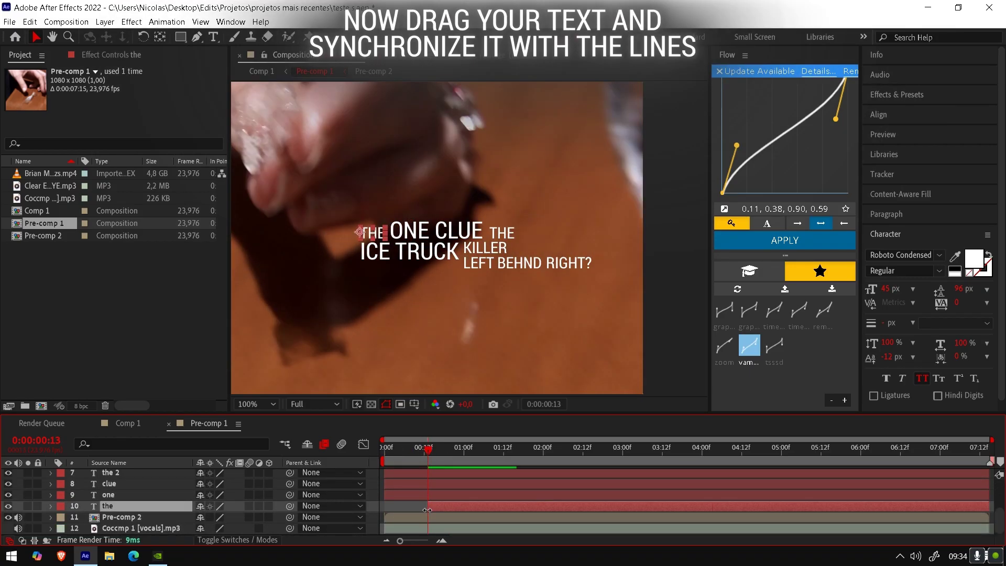
scroll(401, 485, "up", 3)
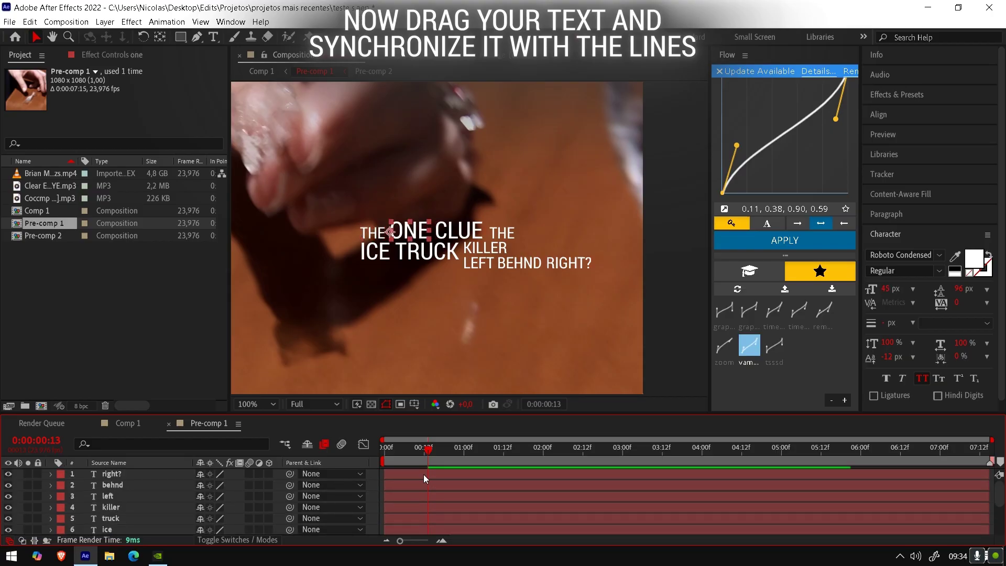
left_click(423, 473, "shift")
scroll(397, 493, "down", 3)
left_click_drag(385, 496, 543, 496)
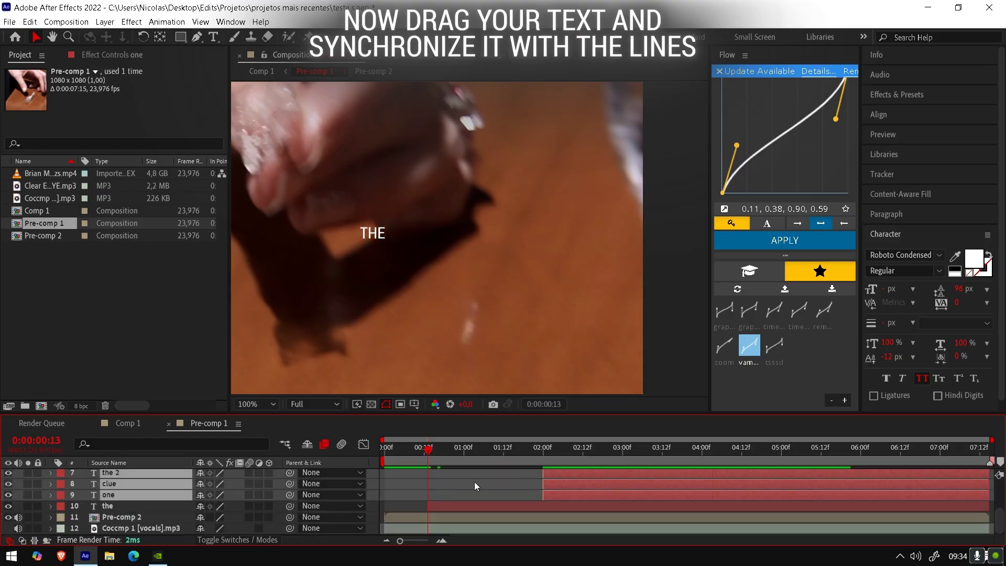
key("Home")
mouse_move(386, 461)
left_mouse_down()
mouse_move(448, 461)
mouse_move(437, 465)
left_mouse_up()
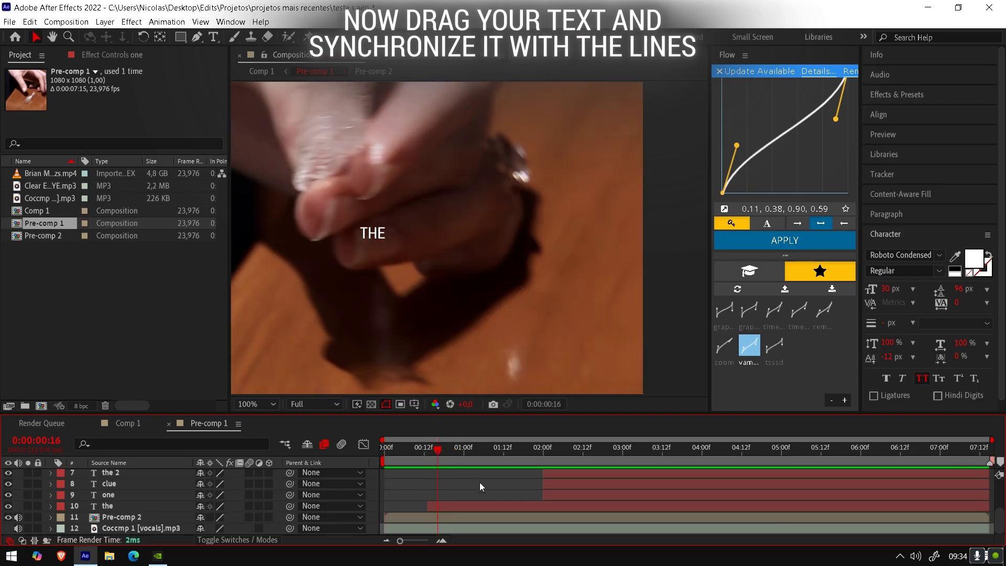
left_click_drag(548, 499, 452, 499)
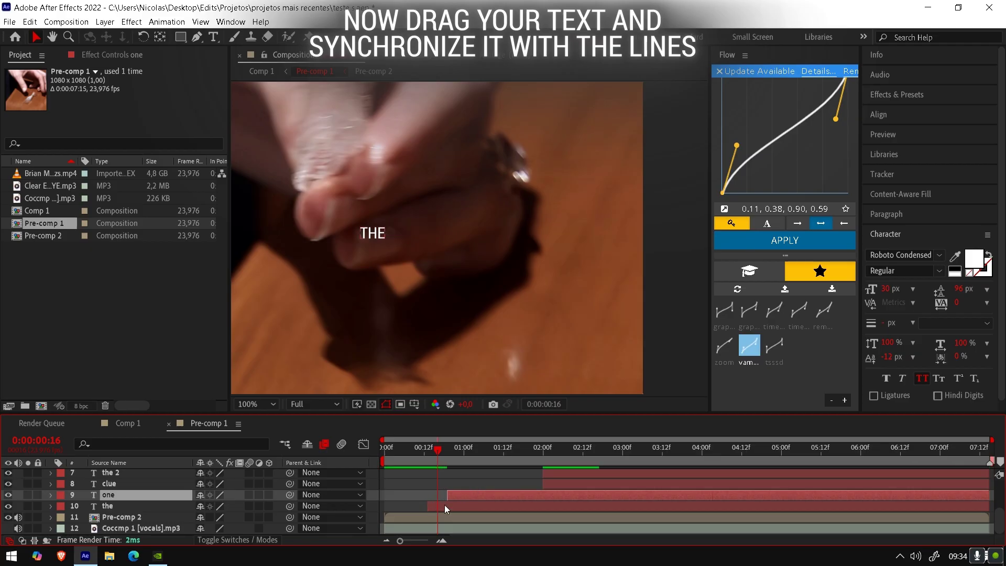
left_click(407, 454)
key("space")
key("space")
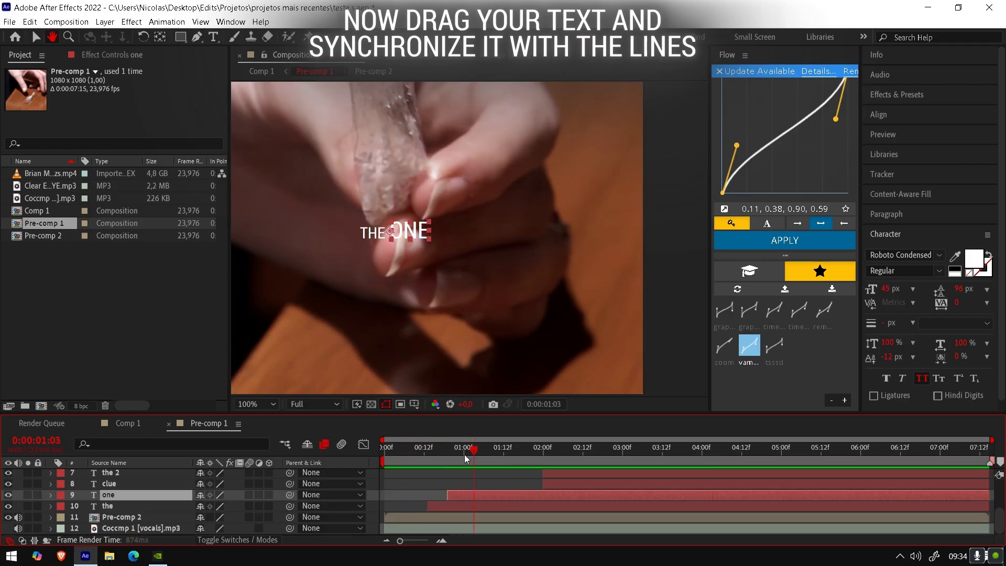
Step: Make CLUE appear earlier and preview the word timing from the start
left_click_drag(540, 487, 469, 488)
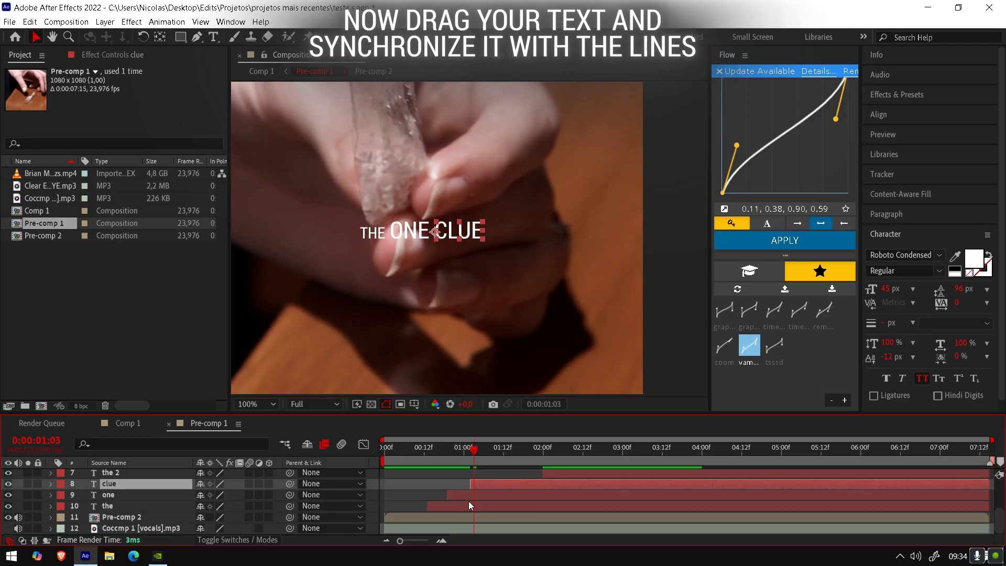
left_click(408, 451)
key("Home")
key("space")
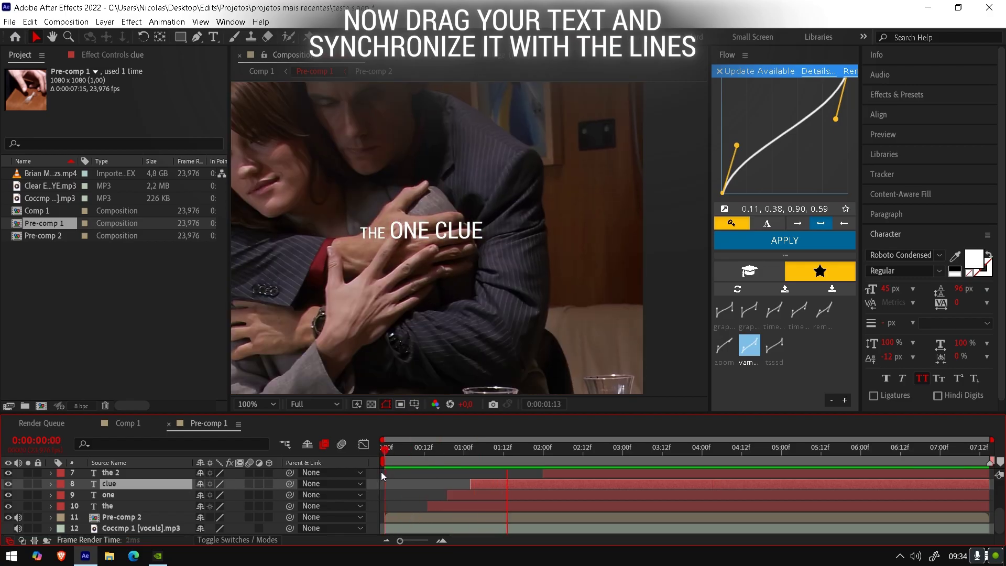
key("space")
scroll(568, 461, "up", 3)
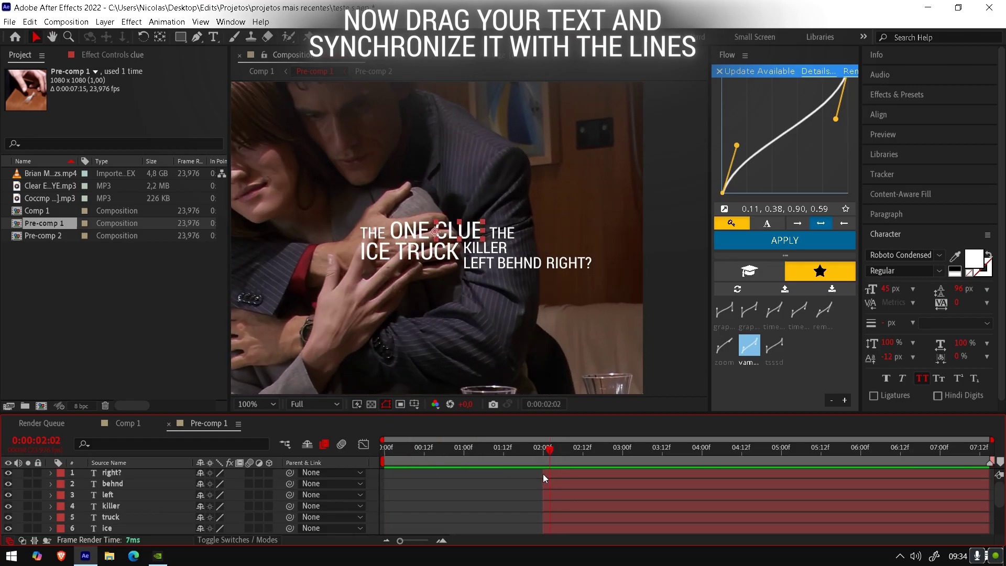
scroll(543, 474, "down", 3)
Step: Time the second THE to 02:04, KILLER to ~02:18, LEFT to ~03:03, and RIGHT? later
left_click_drag(545, 473, 558, 476)
left_click(548, 458)
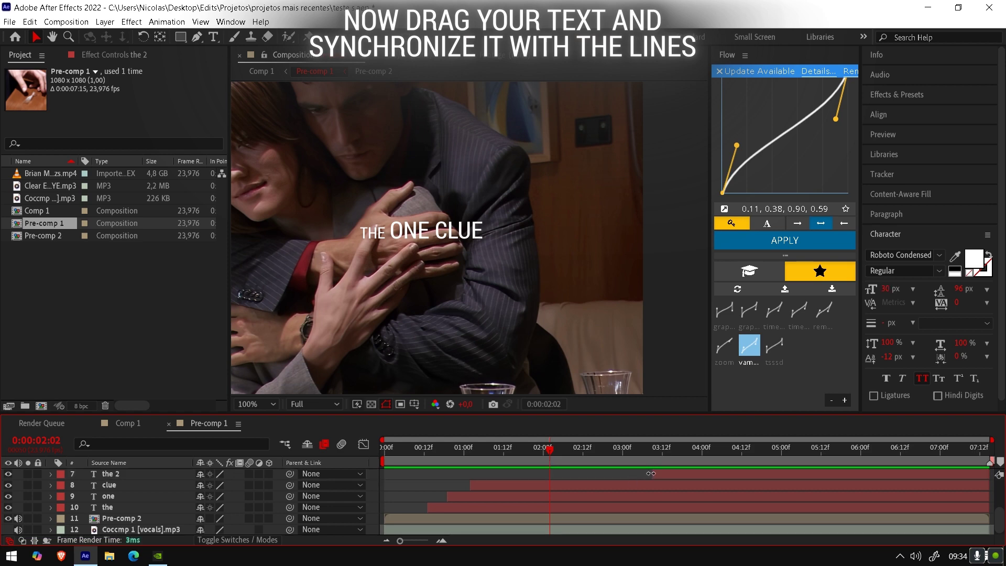
scroll(644, 489, "up", 3)
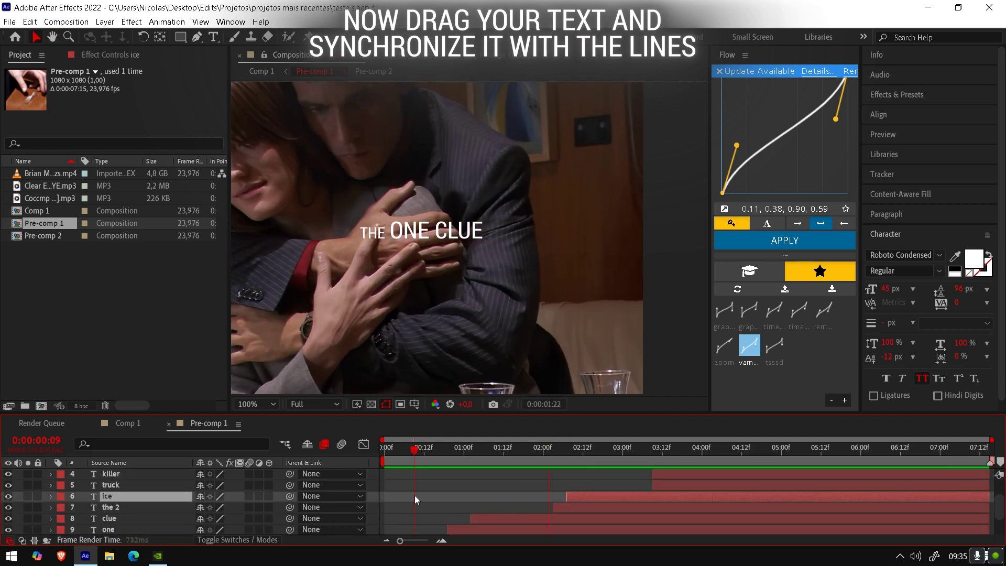
left_click_drag(414, 495, 580, 492)
left_click_drag(658, 472, 608, 470)
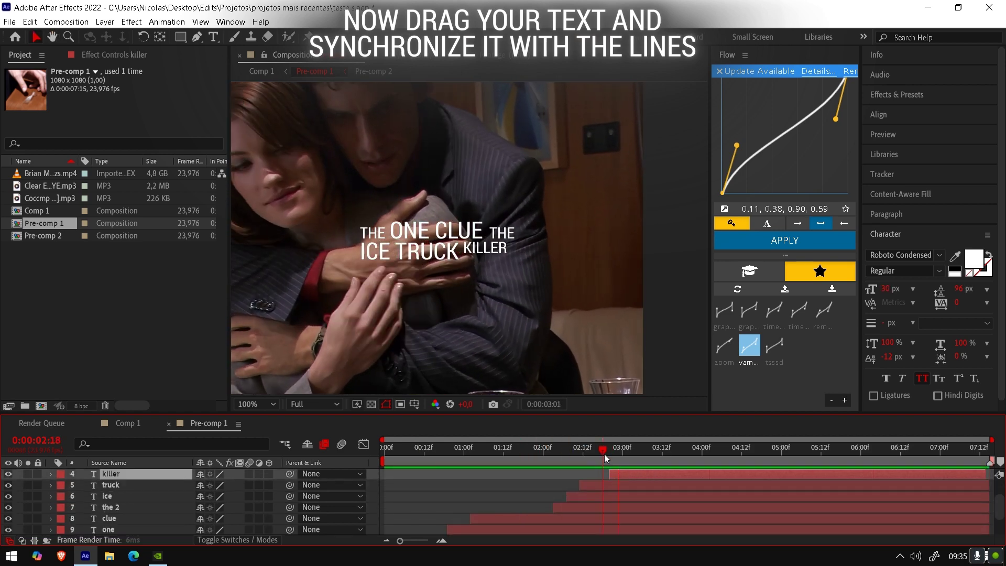
scroll(620, 472, "up", 3)
left_click(620, 463)
left_click_drag(676, 496, 627, 503)
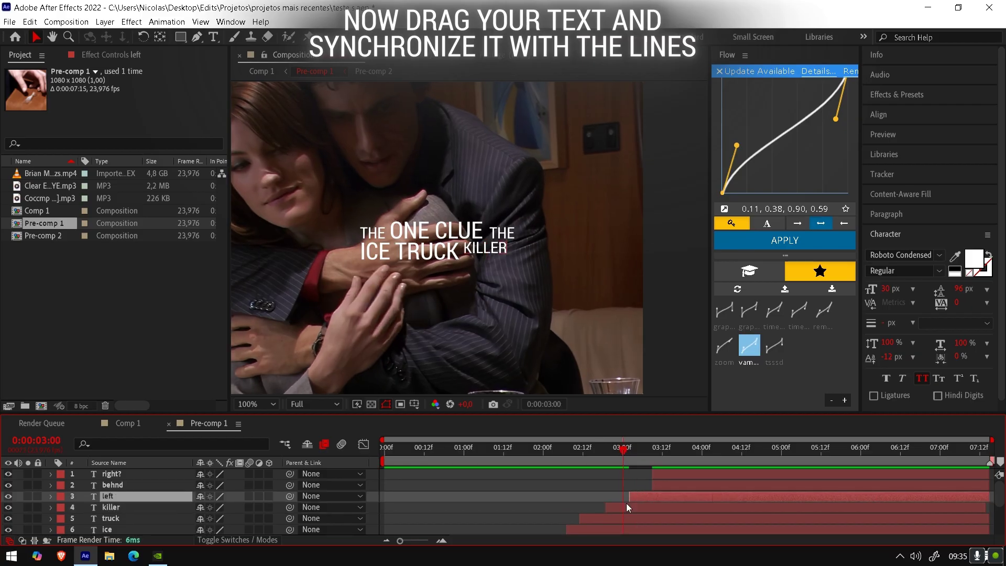
left_click(650, 485)
left_click(636, 461)
left_click_drag(662, 474, 678, 474)
key("space")
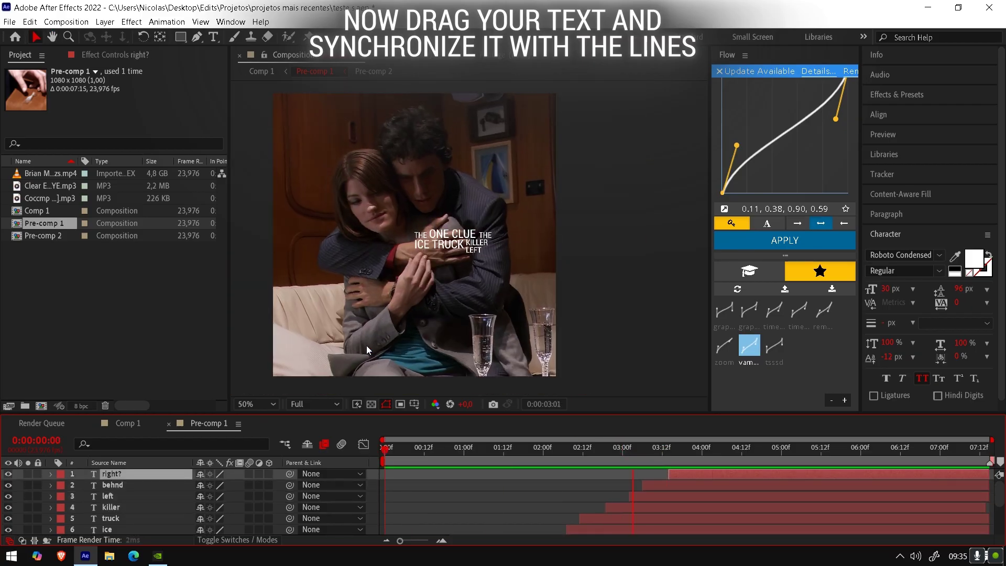
Step: Trim all word layers to end together at 04:21 and preview from the start
left_click_drag(791, 459, 765, 462)
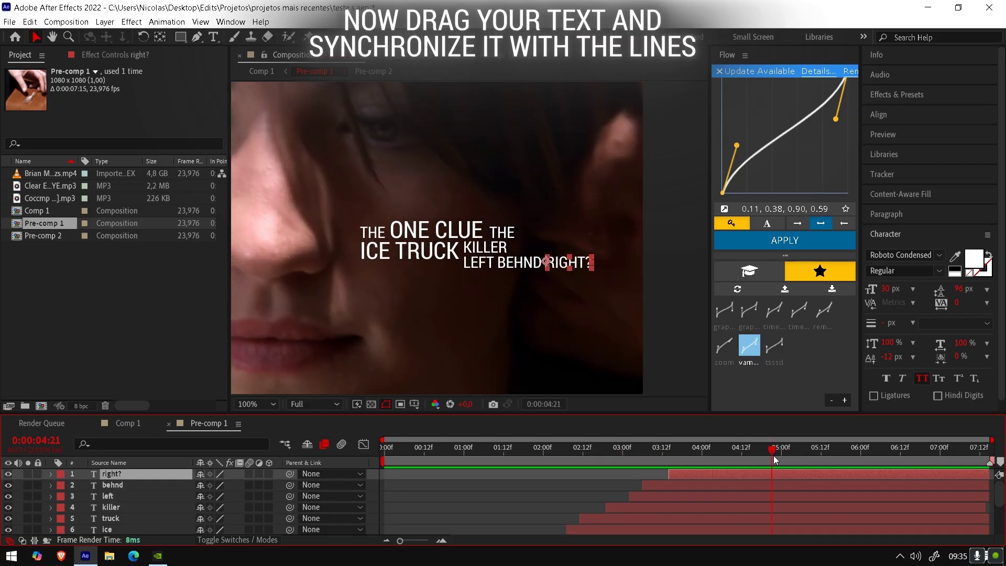
key("ctrl+a")
key("alt+bracketright")
scroll(349, 492, "down", 3)
key("comma")
key("Home")
key("space")
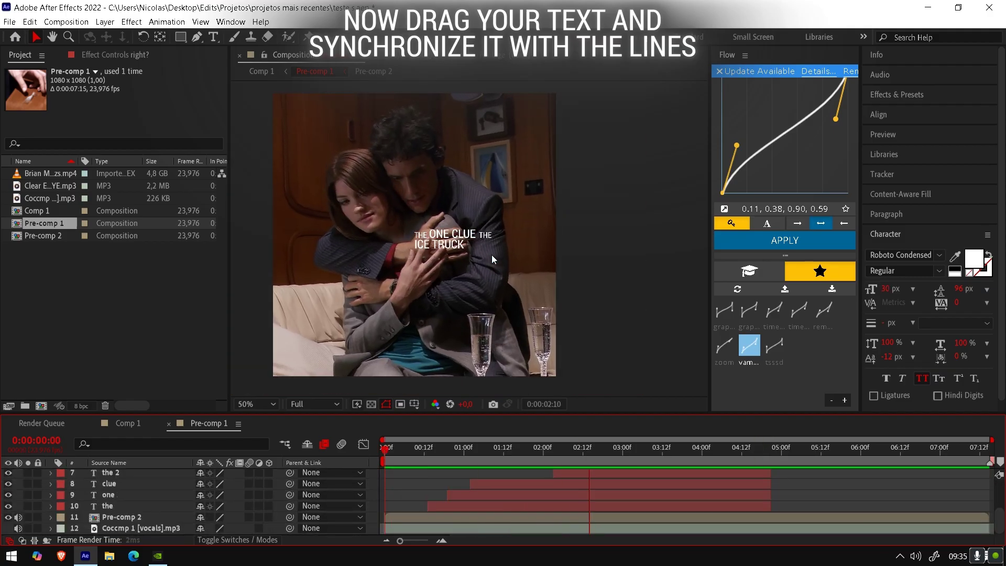
Step: Tighten the layout: nudge ONE left, THE before ICE TRUCK, LEFT beside KILLER, BEHND below
key("period")
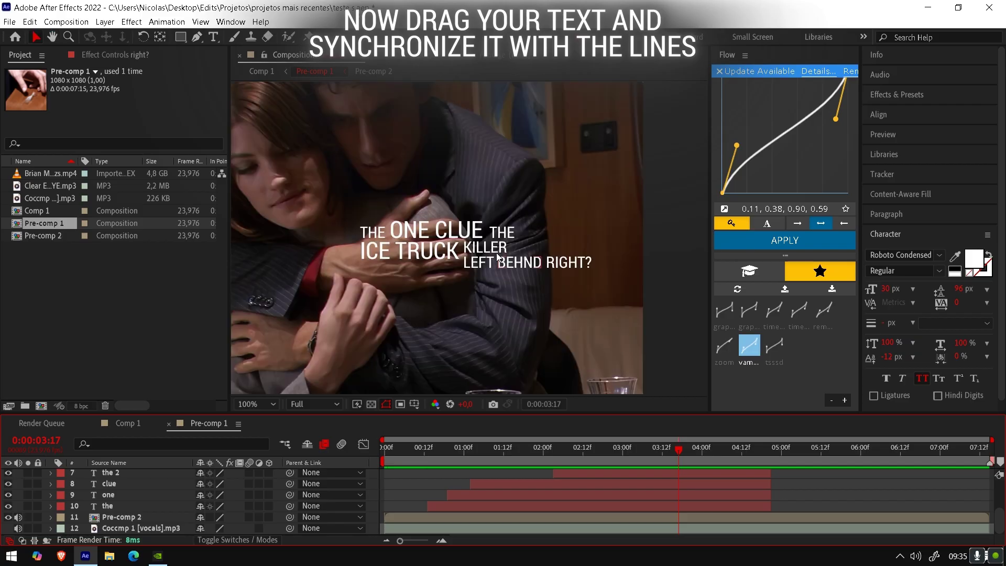
key("period")
left_click(498, 495)
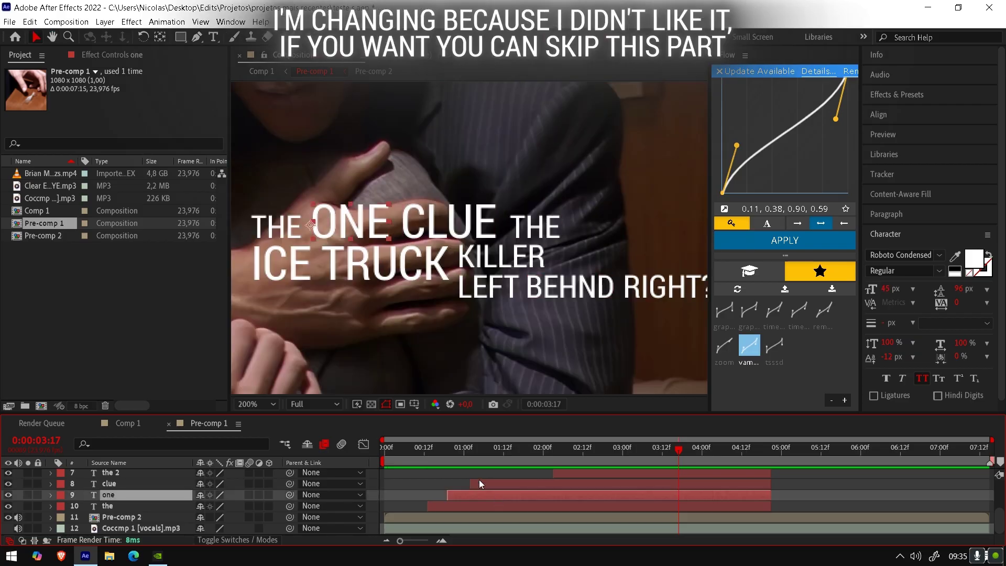
key("Left")
key("Left")
key("Left")
key("Left")
key("Left")
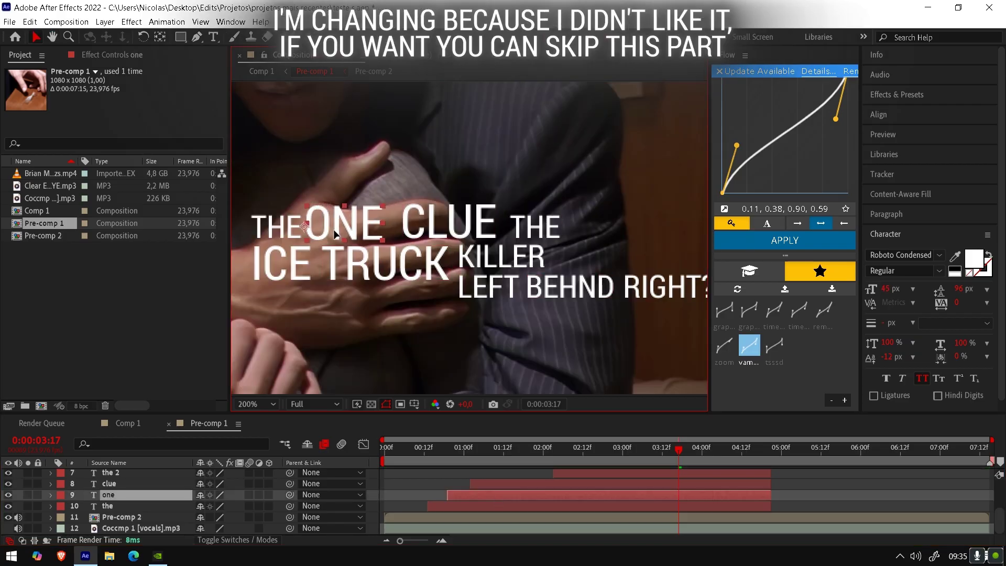
left_click(422, 232)
key("Left")
key("Left")
key("Left")
left_click(524, 226)
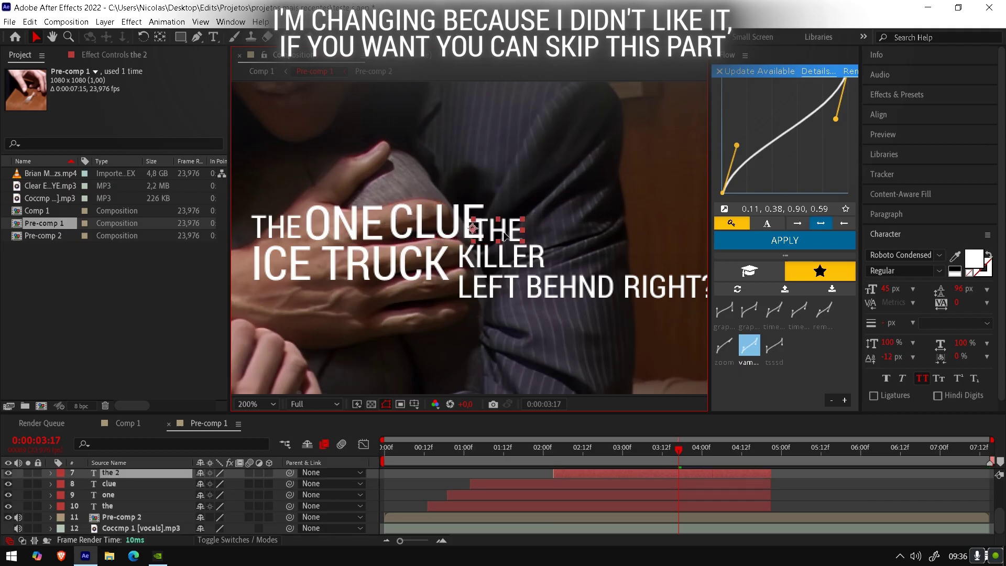
left_click_drag(274, 259, 293, 259)
left_click_drag(556, 286, 650, 254)
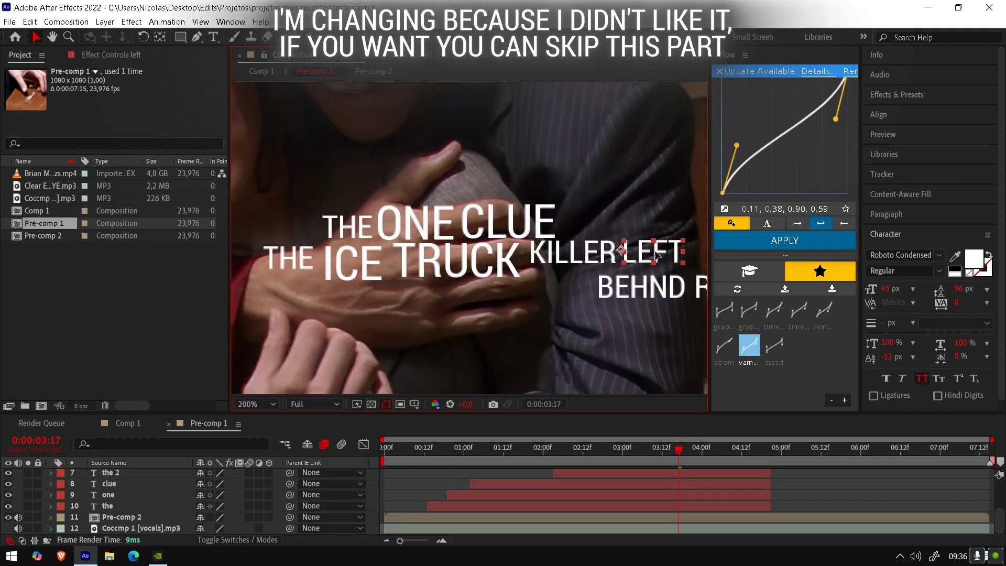
left_click_drag(636, 291, 567, 285)
Step: Correct the word BEHND to BEHIND and return the view to 100%
scroll(567, 285, "right", 3)
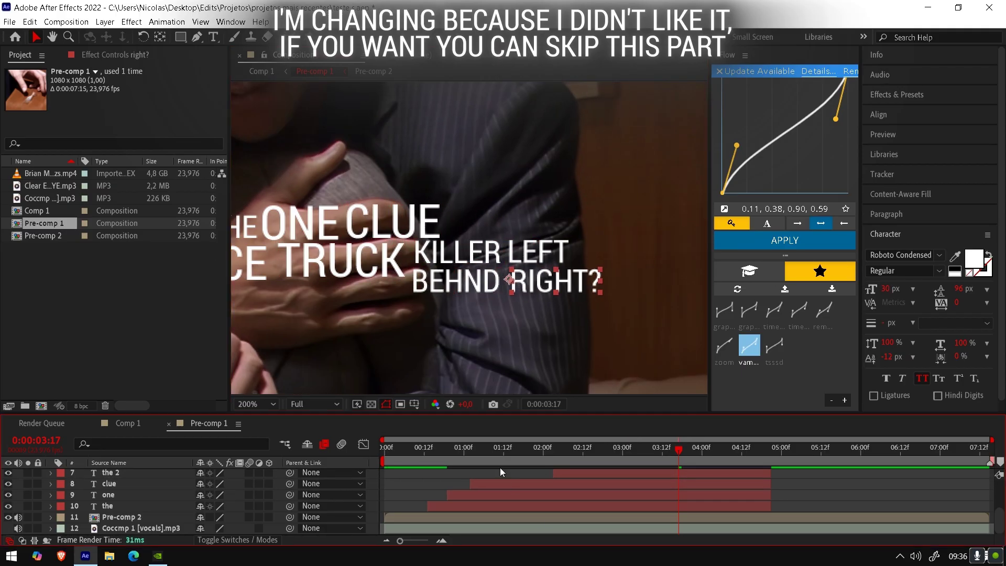
scroll(500, 468, "up", 3)
key("ctrl+t")
type("i")
left_click(656, 479)
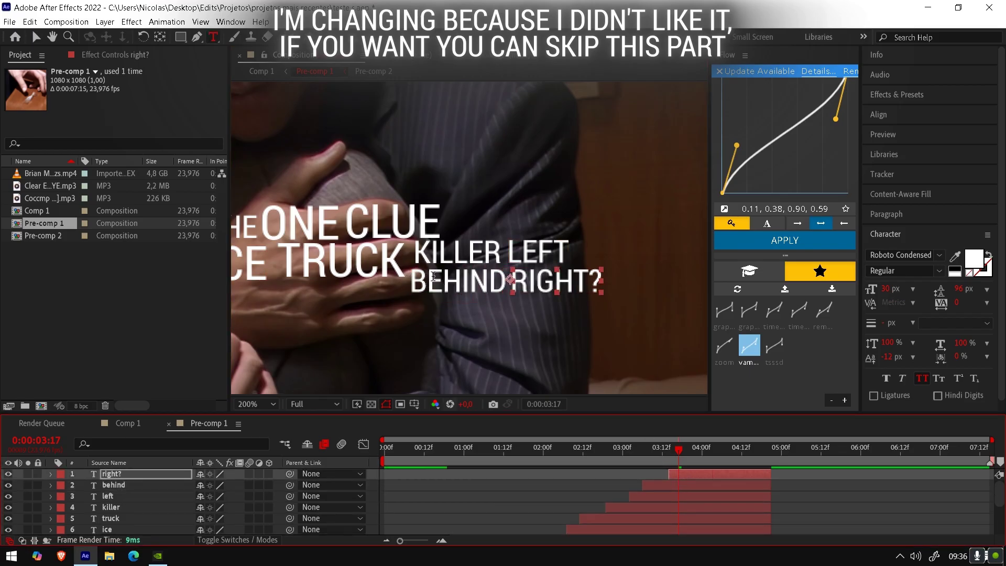
key("slash")
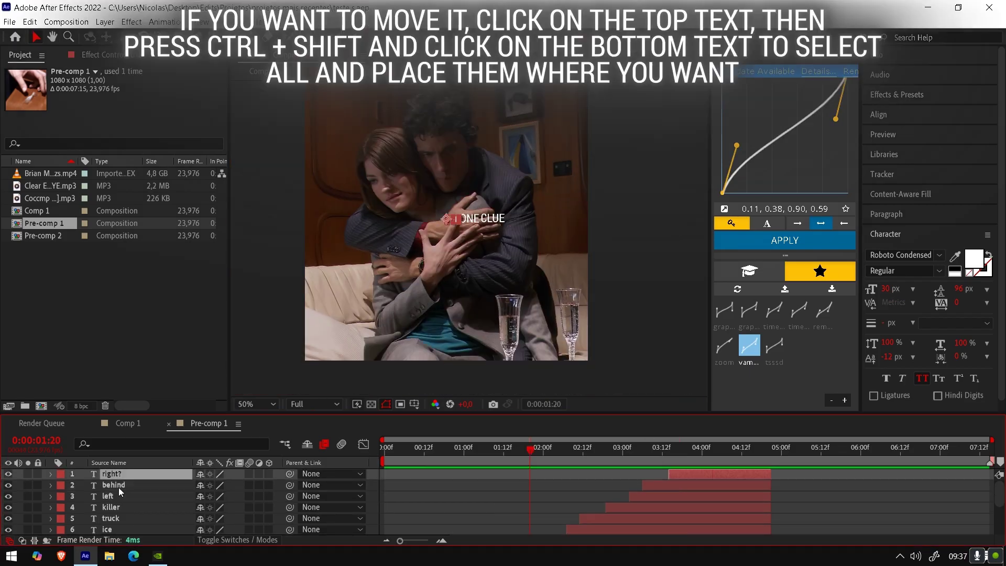
Step: Select every word layer and park the playhead at 04:03 with all lines visible
left_click(121, 473)
scroll(124, 503, "down", 3)
left_click(121, 505, "ctrl+shift")
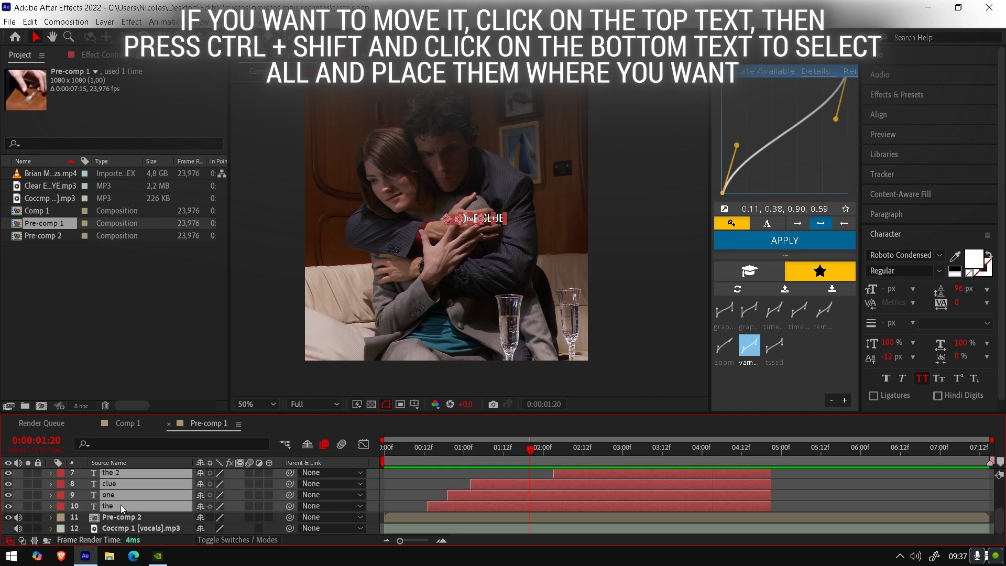
key("period")
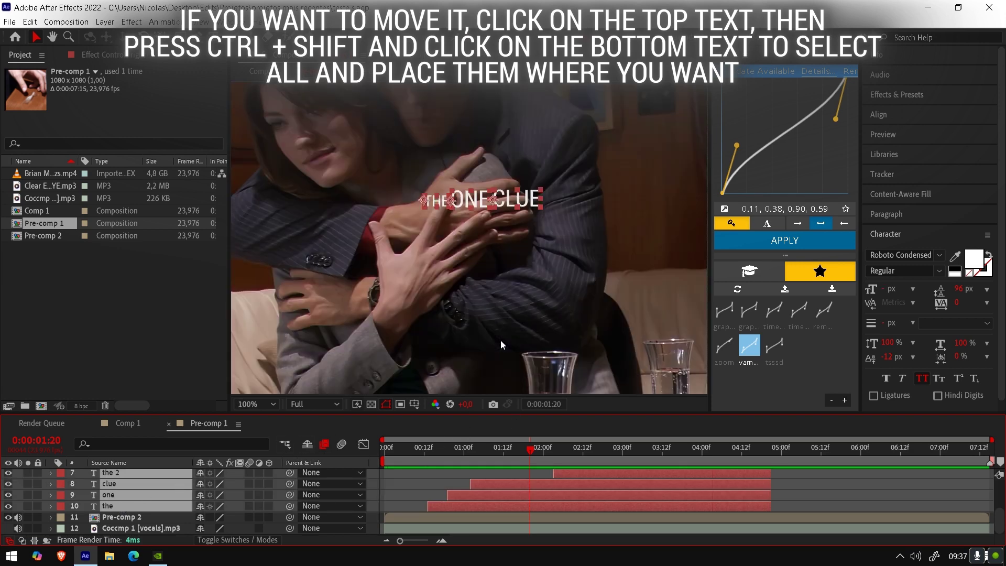
left_click_drag(546, 453, 685, 452)
left_click(713, 452)
key("comma")
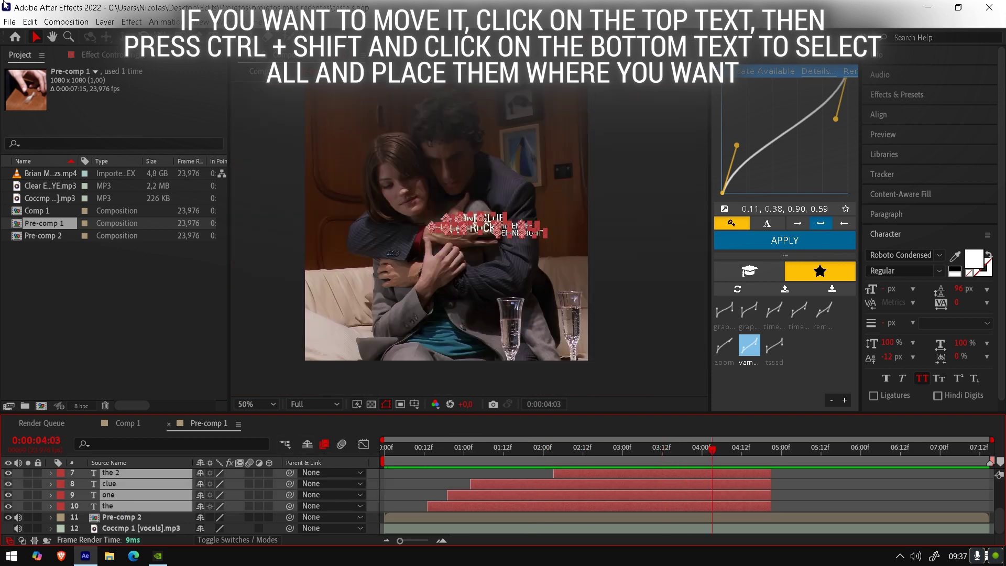
key("period")
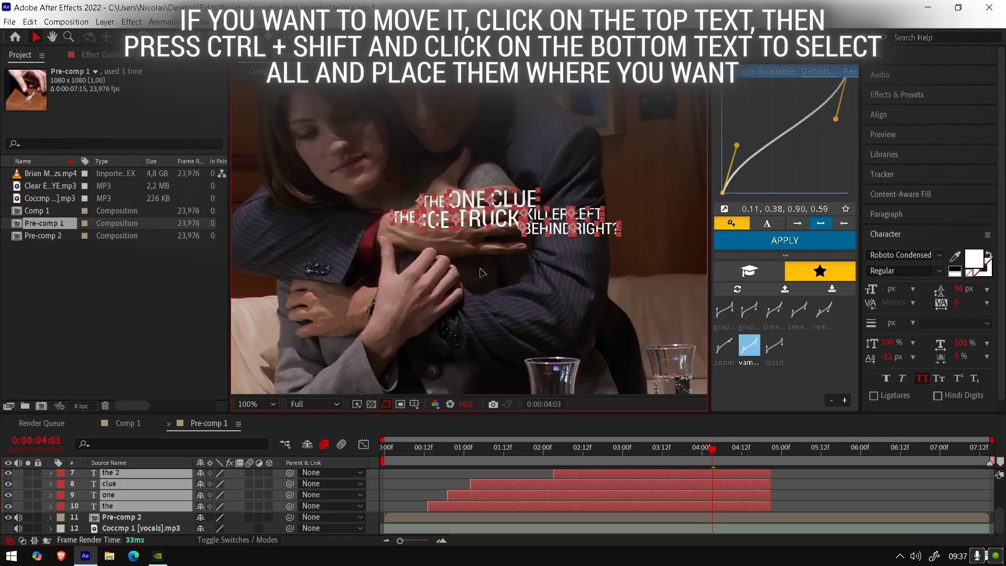
Step: Drag the selected word block to the lower-left of the frame and preview the reveal
mouse_move(490, 241)
left_mouse_down()
mouse_move(378, 350)
mouse_move(429, 306)
left_mouse_up()
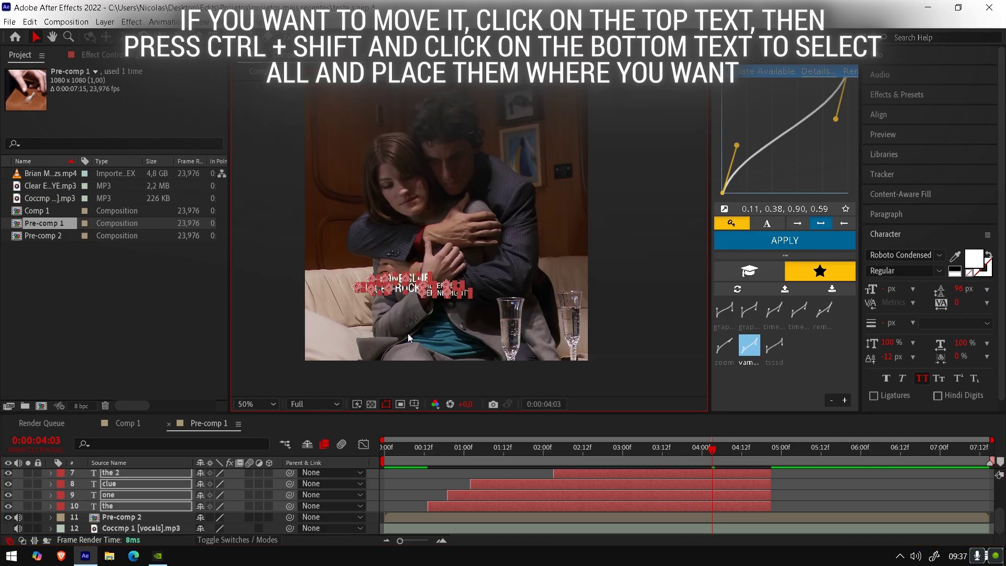
key("comma")
key("period")
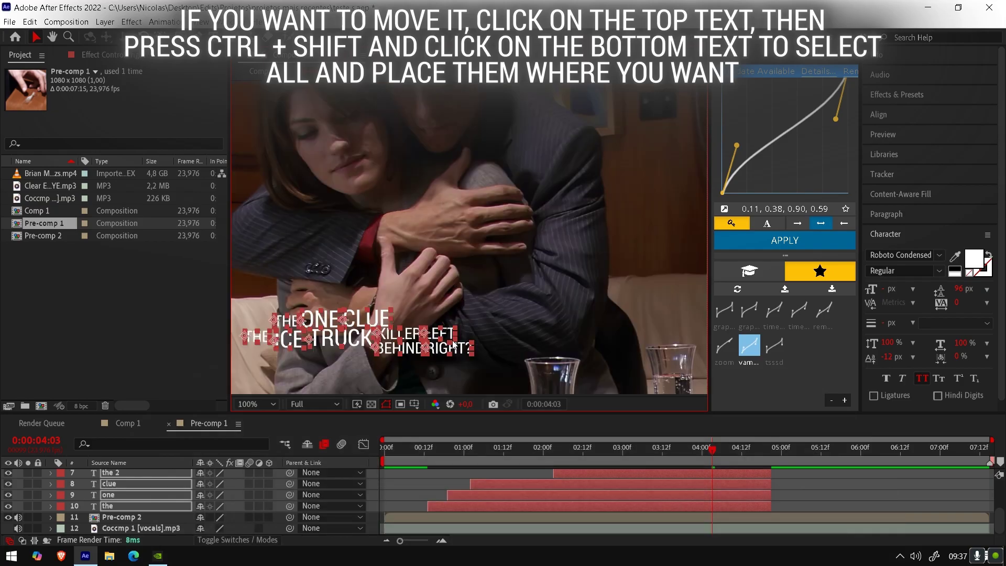
left_click_drag(454, 347, 402, 366)
key("comma")
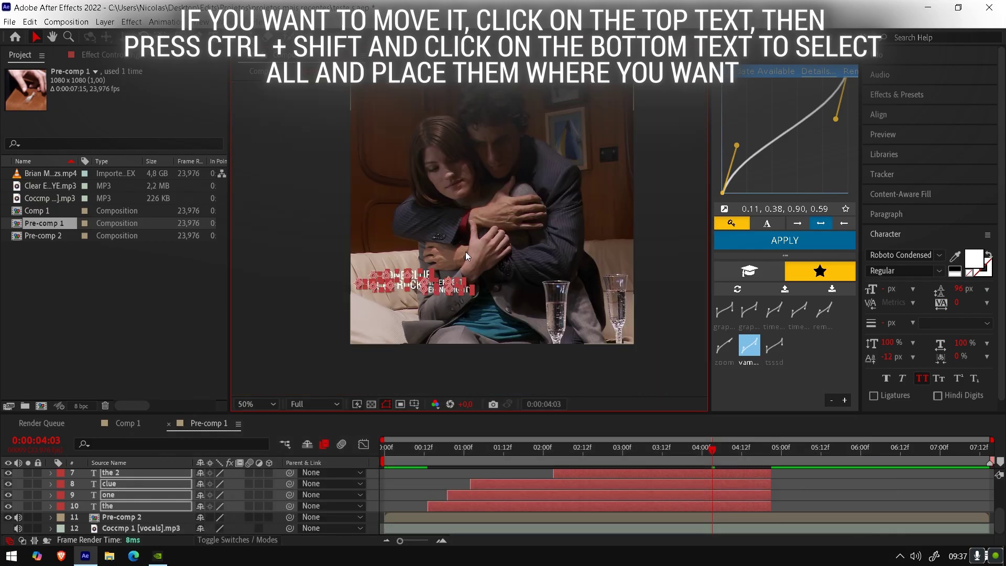
left_click(395, 474)
key("space")
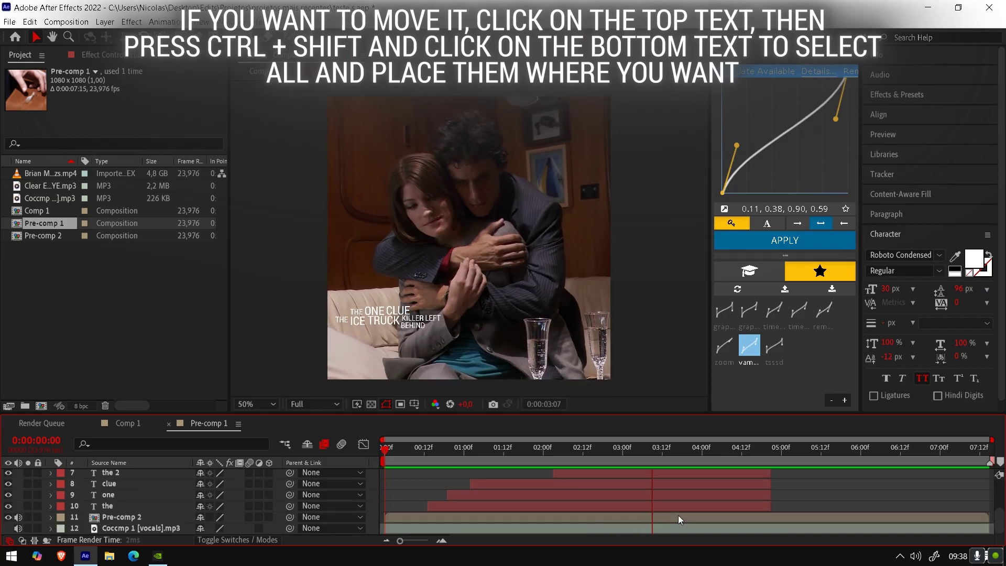
scroll(769, 492, "up", 3)
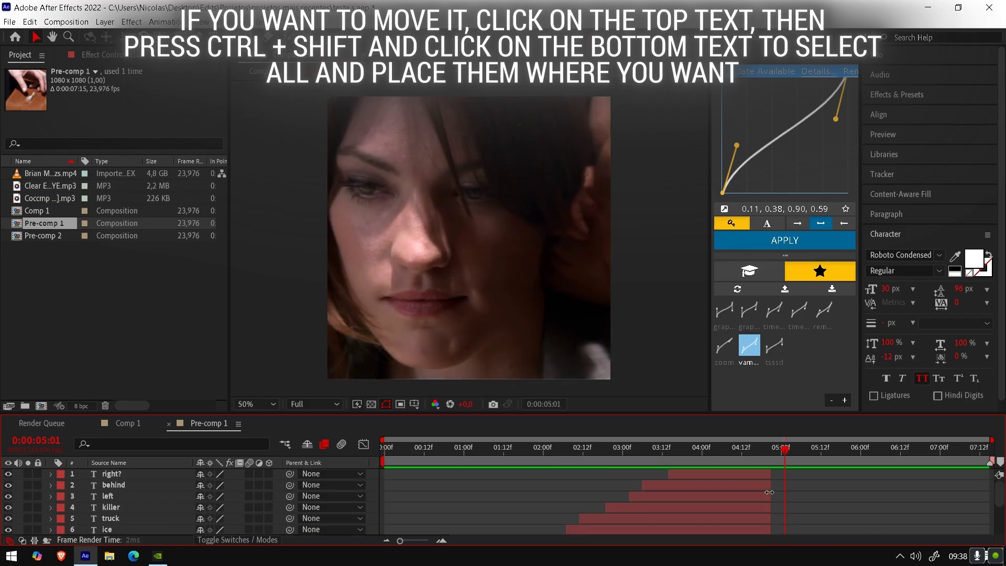
Step: Duplicate the right? word layer, move the copy to about 04:16 and size it 45 px
left_click(755, 474)
key("ctrl+d")
left_click_drag(739, 473, 819, 473)
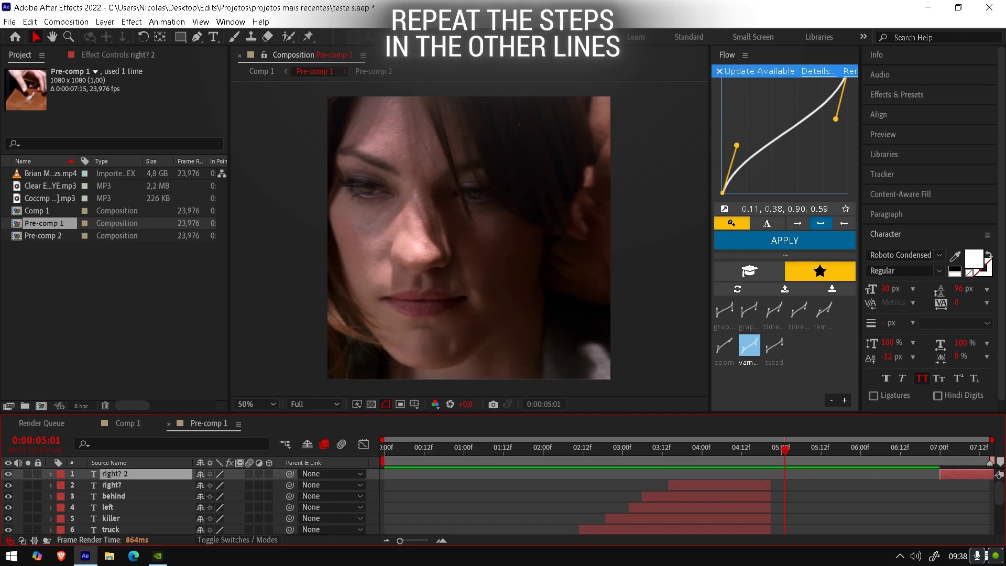
mouse_move(752, 447)
left_mouse_down()
mouse_move(774, 451)
mouse_move(794, 480)
mouse_move(827, 479)
left_mouse_up()
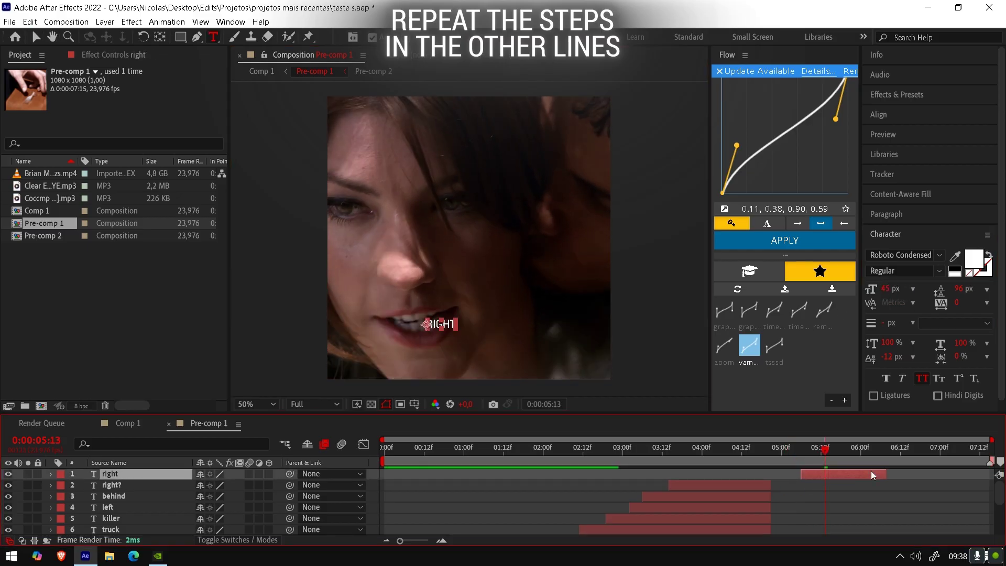
left_click(792, 450)
Step: Create a WAIT word layer starting at about 06:02, then view at 100%
mouse_move(778, 458)
left_mouse_down()
mouse_move(882, 458)
mouse_move(942, 479)
mouse_move(990, 474)
left_mouse_up()
key("ctrl+d")
key("equal")
double_click(837, 473)
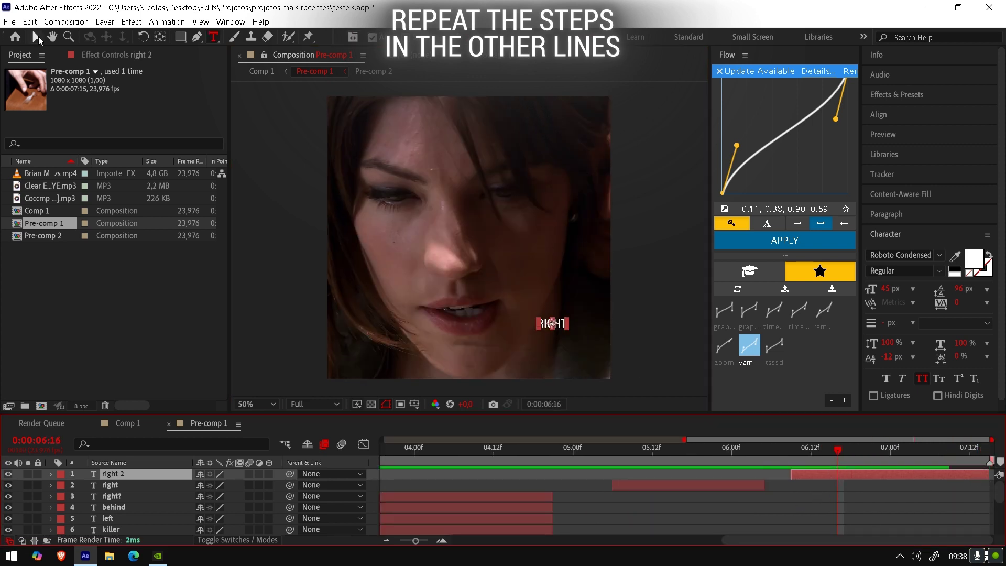
type("wait")
key("Escape")
type("how")
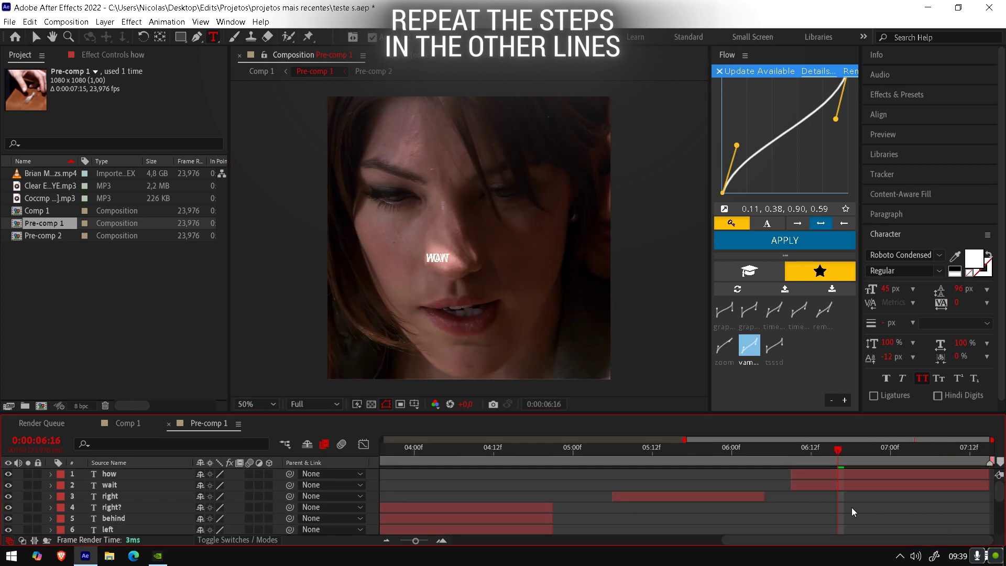
key("slash")
Step: Add a HOW word layer placed just right of WAIT
key("ctrl+d")
double_click(838, 473)
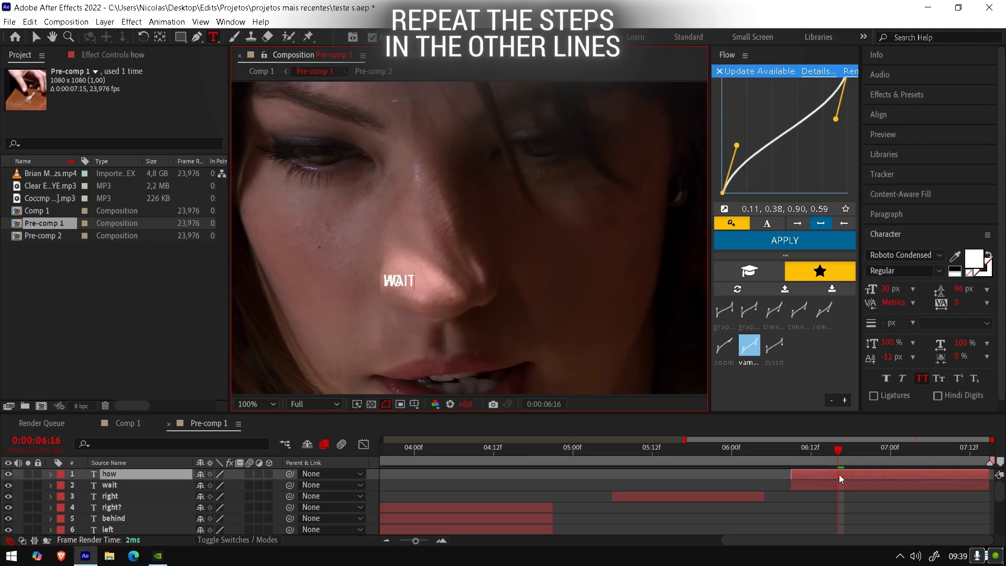
type("how")
key("Escape")
key("v")
left_click_drag(406, 278, 451, 286)
Step: Add a 30 px DID word layer just right of HOW
key("ctrl+d")
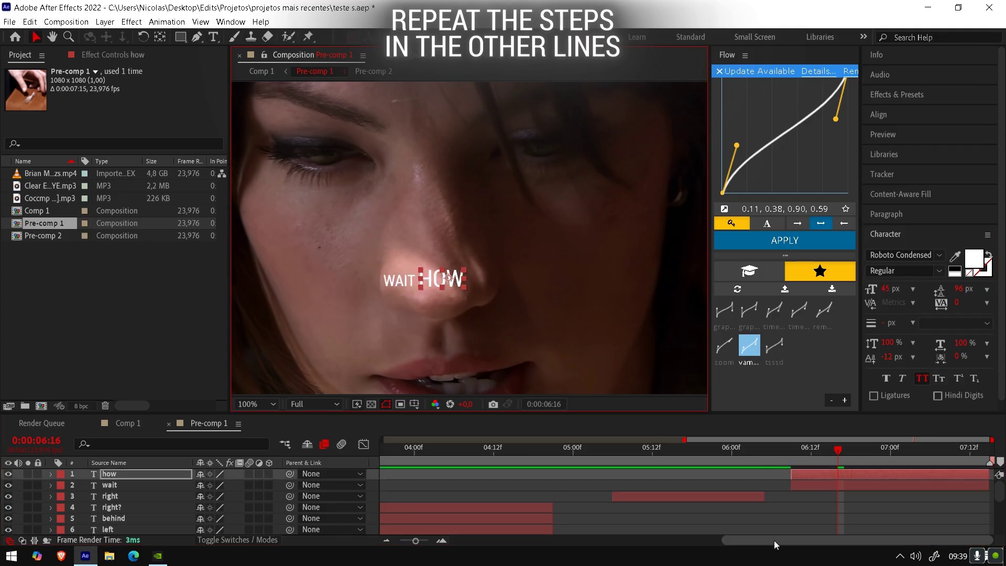
type("did")
left_click_drag(888, 289, 881, 288)
left_click_drag(440, 281, 482, 281)
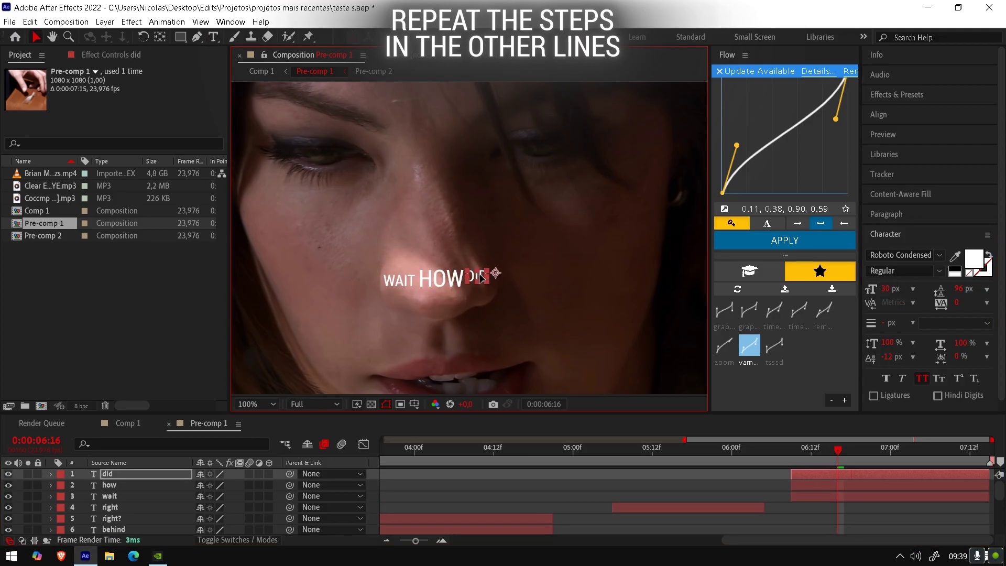
key("period")
key("ctrl+d")
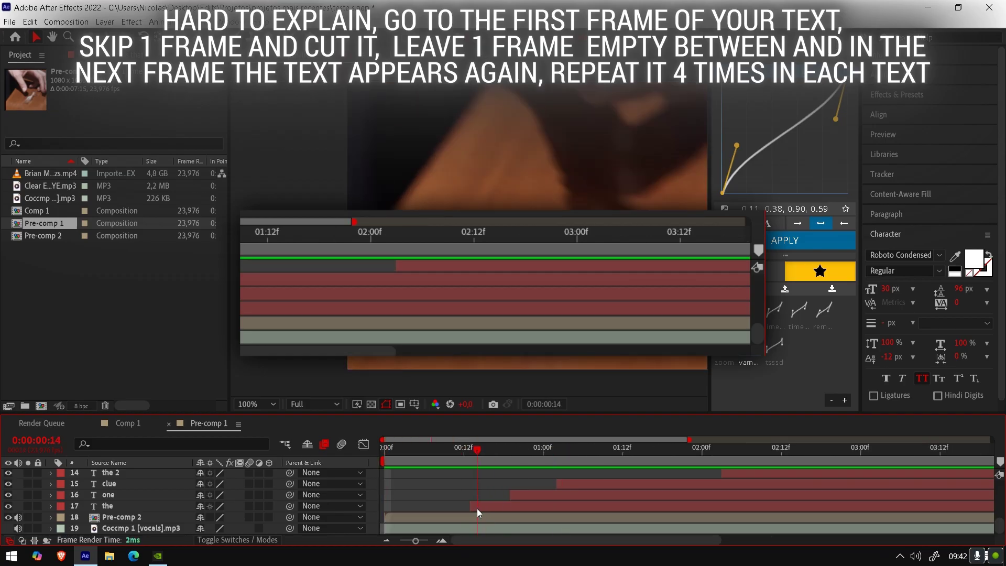
Step: Split THE into one-frame pieces with gaps, moving one piece to about 19f
left_click(478, 508)
key("ctrl+shift+d")
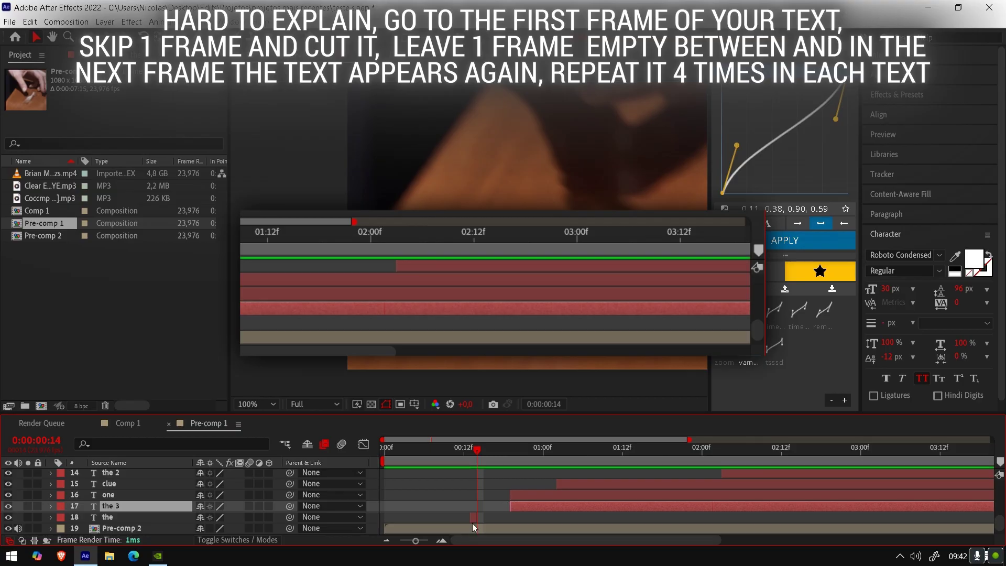
left_click_drag(478, 506, 510, 505)
left_click(475, 516)
scroll(479, 519, "down", 1)
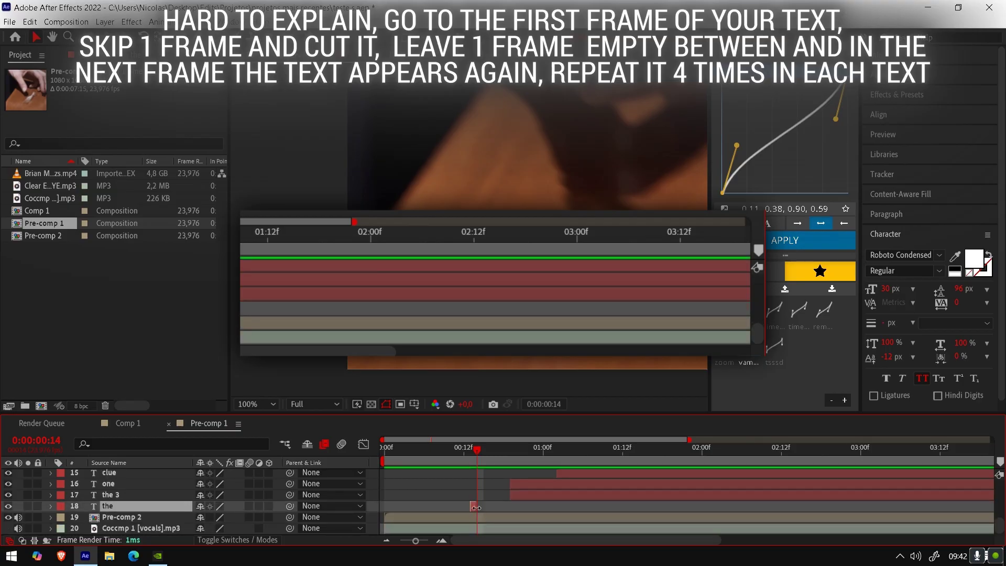
key("ctrl+shift+d")
left_click(441, 541)
scroll(457, 498, "down", 1)
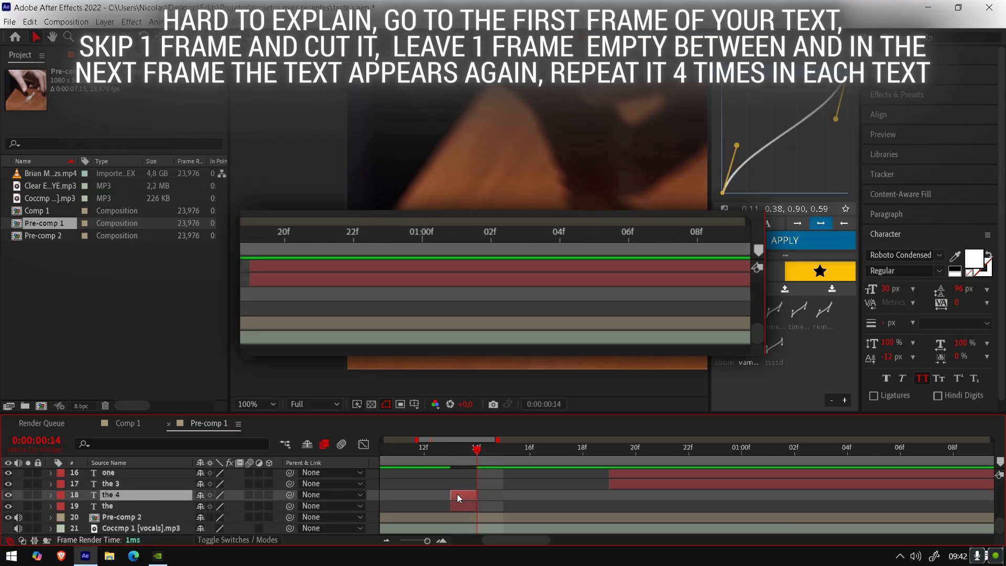
key("ctrl+d")
key("ctrl+d")
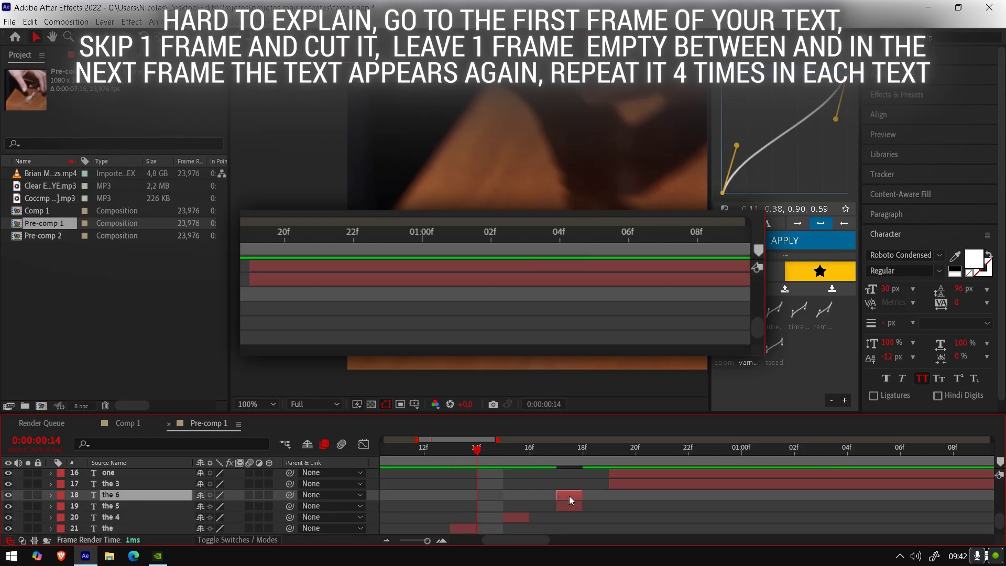
left_click_drag(569, 496, 639, 486)
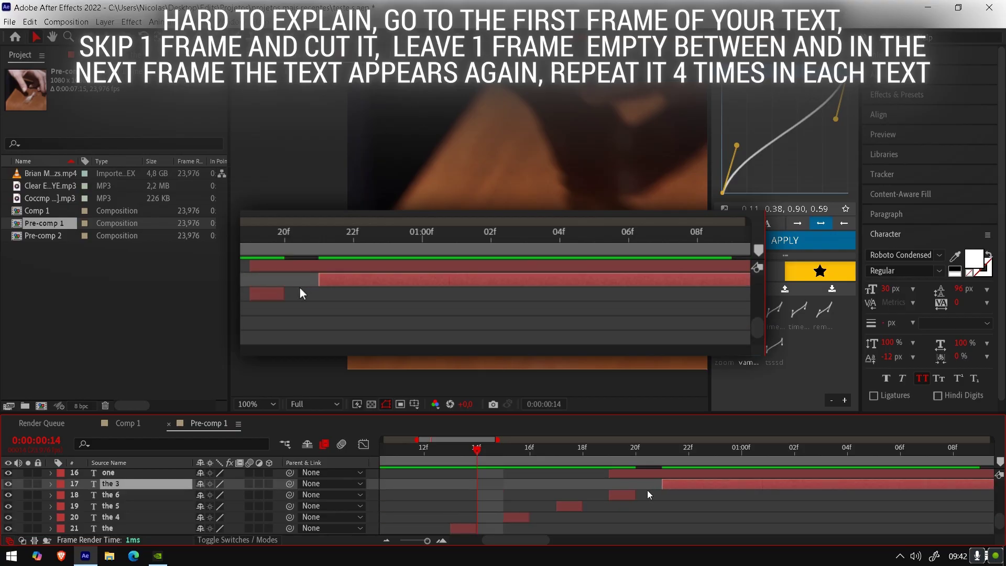
Step: Break the start of ONE into one-frame flicker pieces, pushing its main layer to 03f
scroll(576, 477, "down", 1)
left_click(397, 462)
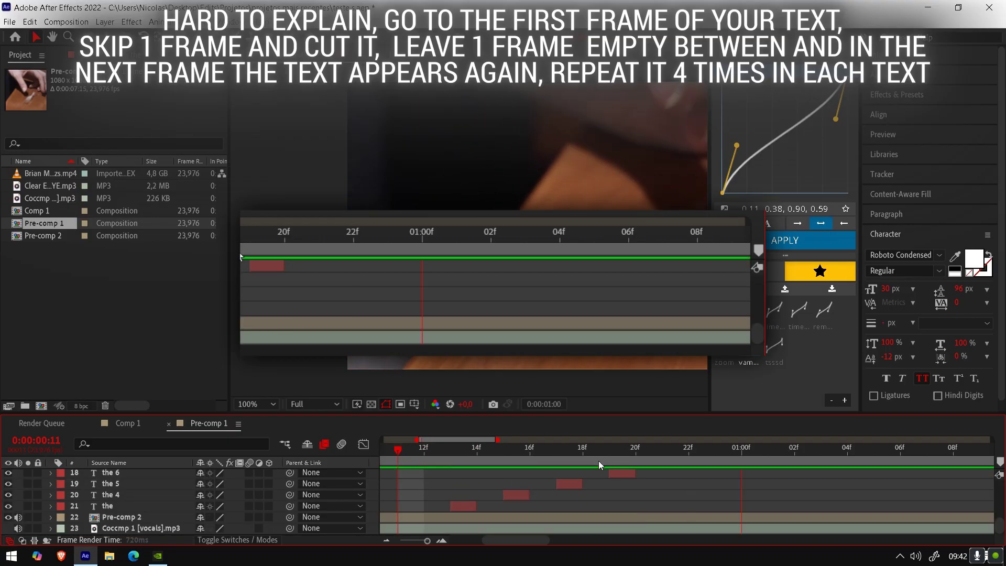
scroll(602, 464, "up", 3)
left_click(636, 462)
left_click(640, 486)
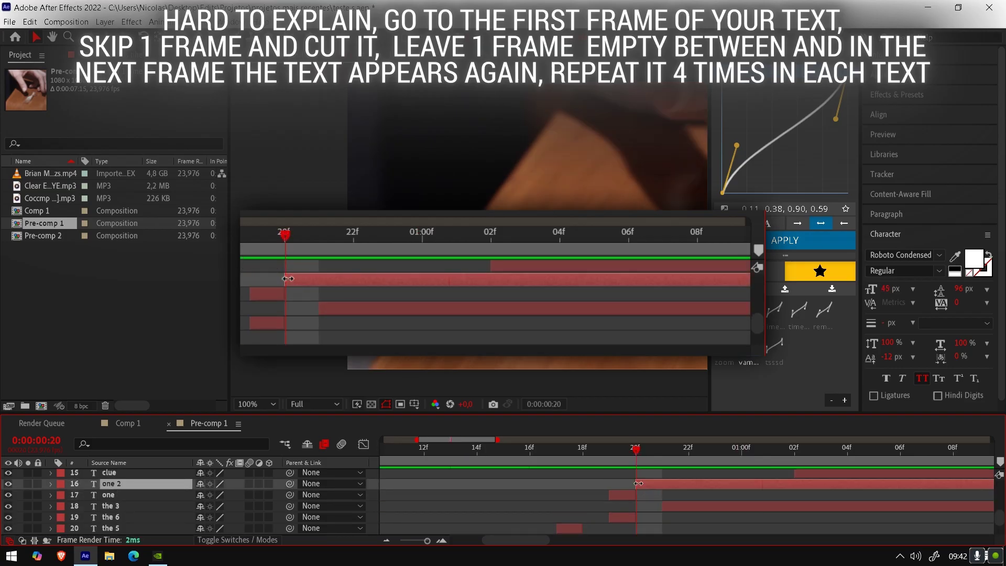
left_click_drag(638, 484, 739, 488)
left_click(620, 497)
key("ctrl+d")
left_click_drag(624, 495, 676, 495)
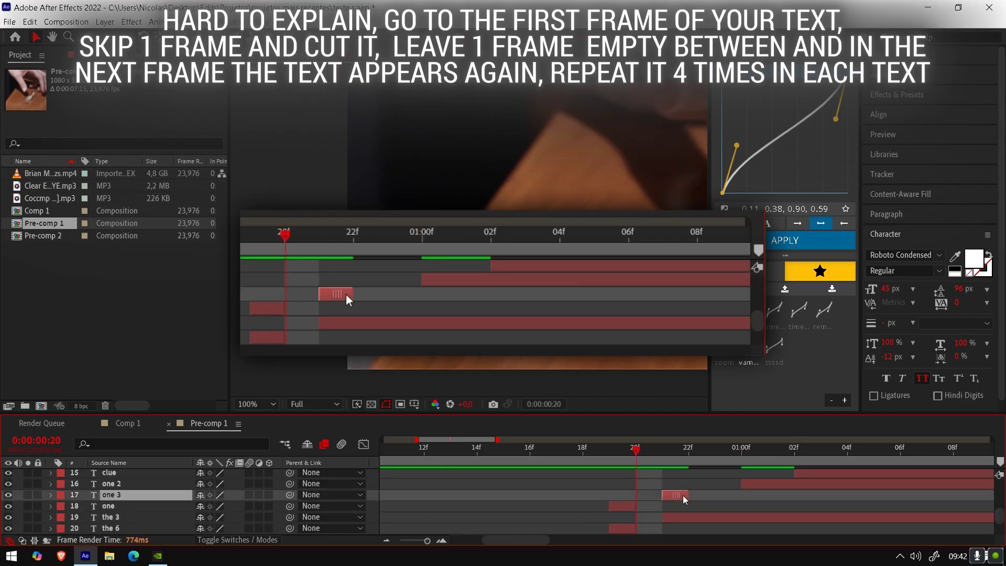
key("ctrl+d")
key("ctrl+d")
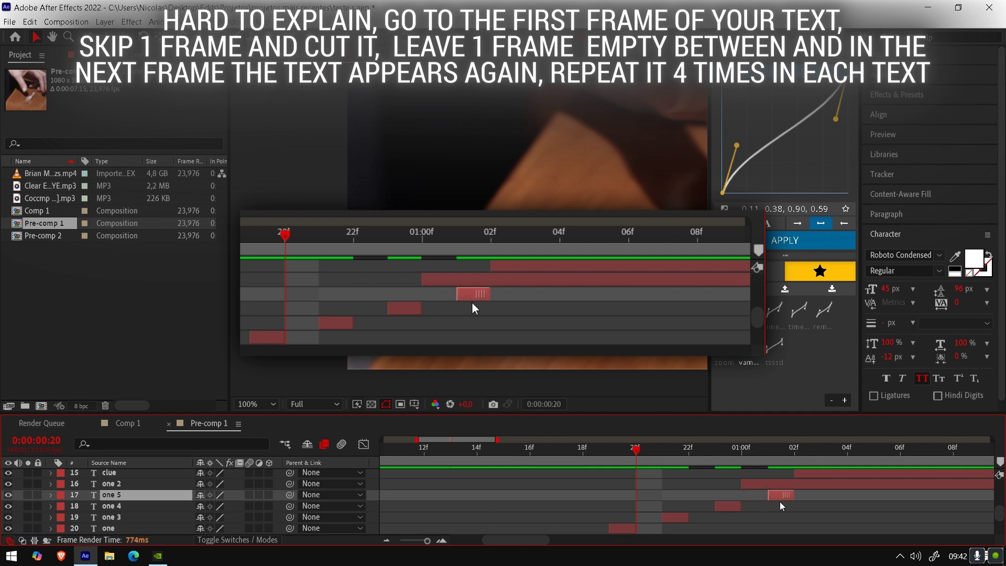
left_click_drag(740, 483, 822, 481)
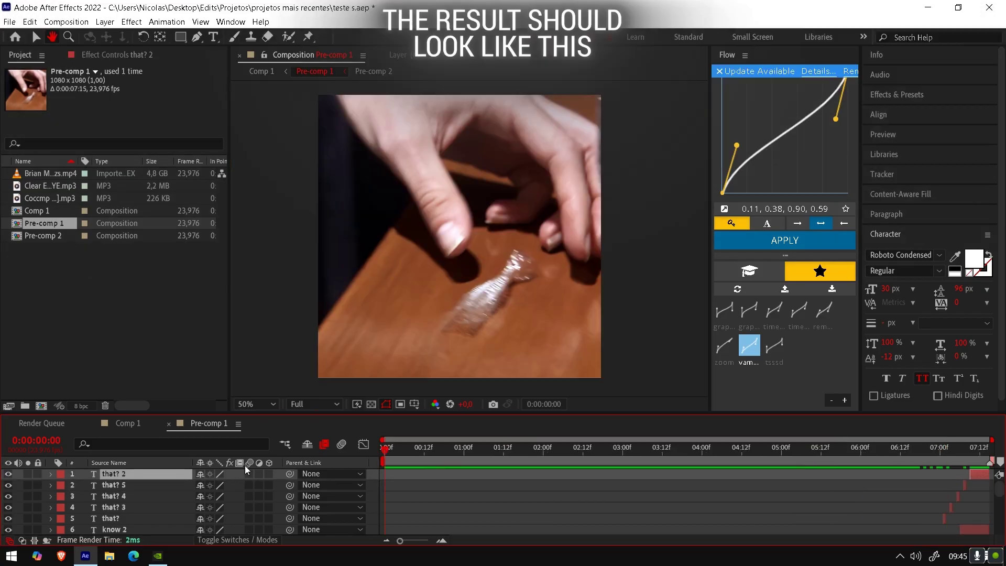
Step: Play the flickering word sequence through once, then stop playback
key("space")
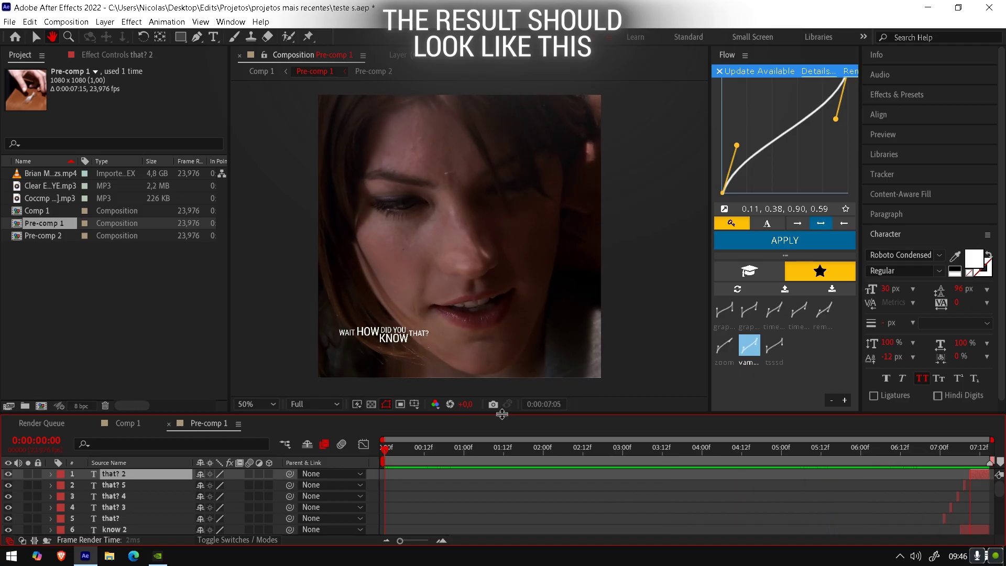
key("space")
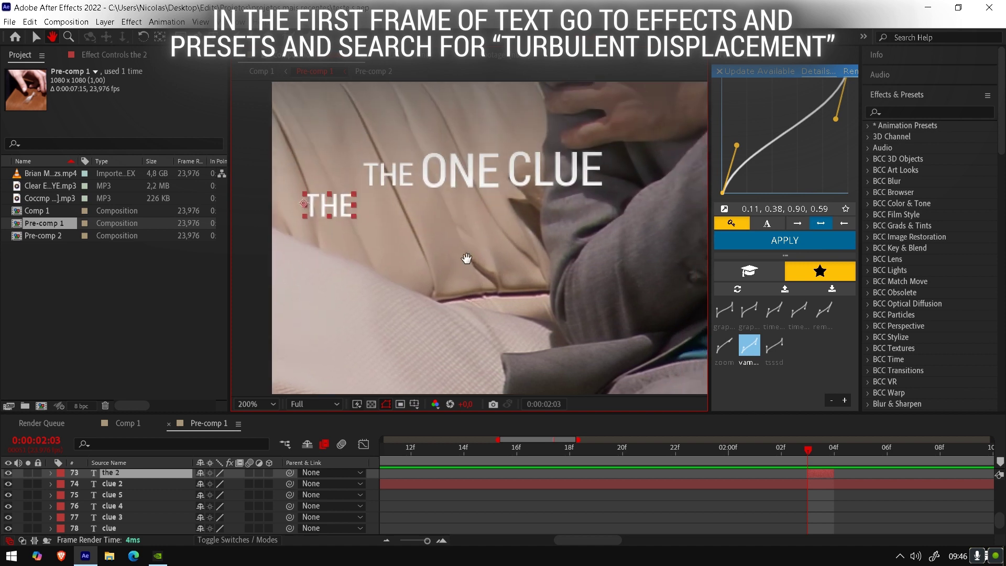
Step: Apply Turbulent Displace to THE's first frame with Amount 76 and Complexity 1.5
left_click(909, 113)
type("turbulent")
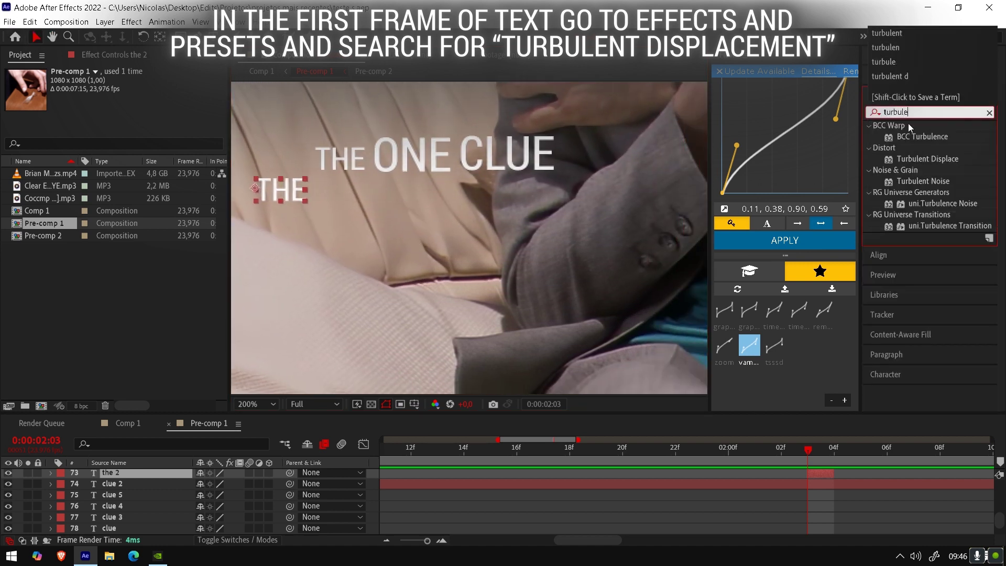
left_click_drag(925, 137, 457, 322)
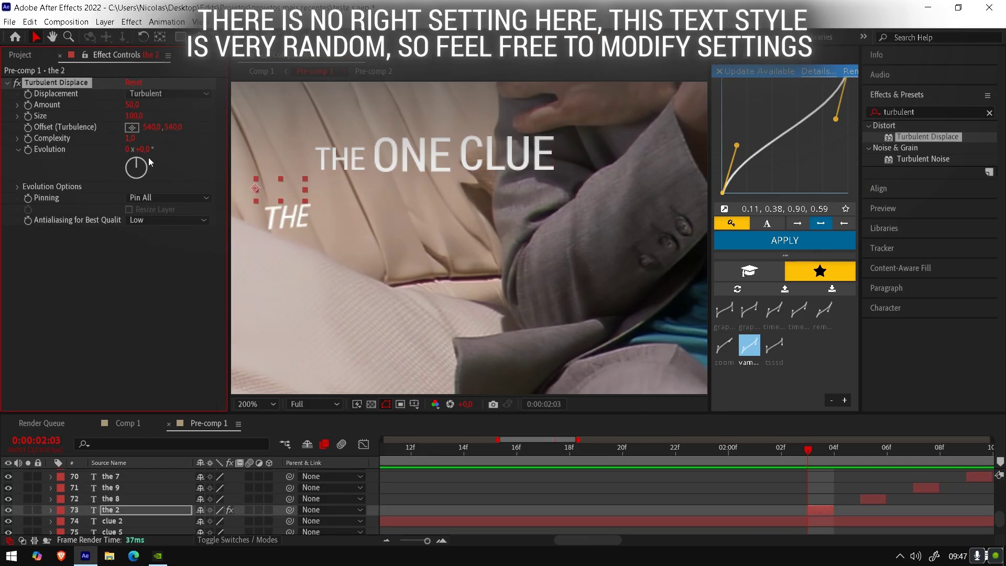
left_click_drag(137, 111, 169, 122)
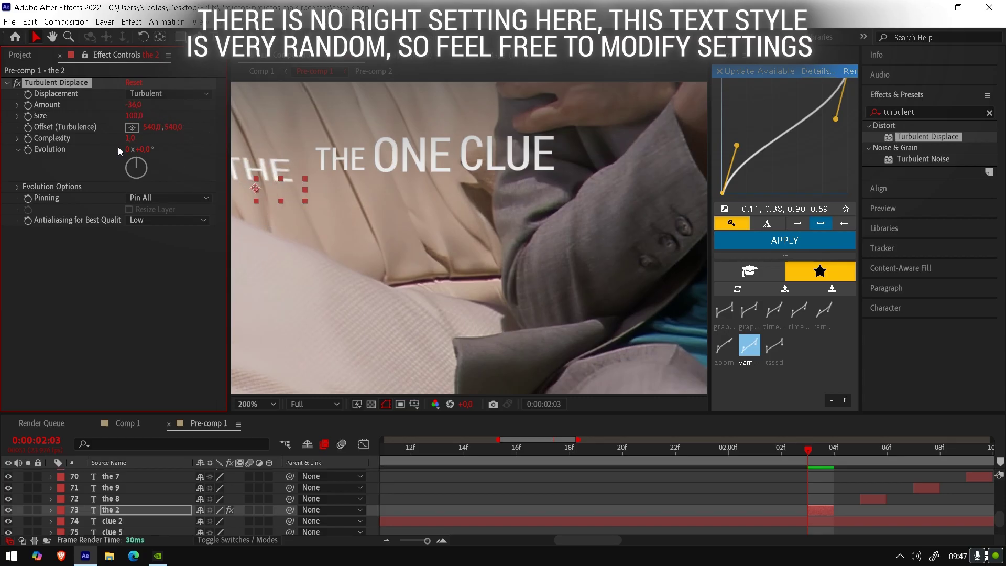
mouse_move(144, 140)
left_mouse_down()
mouse_move(174, 145)
mouse_move(163, 130)
left_mouse_up()
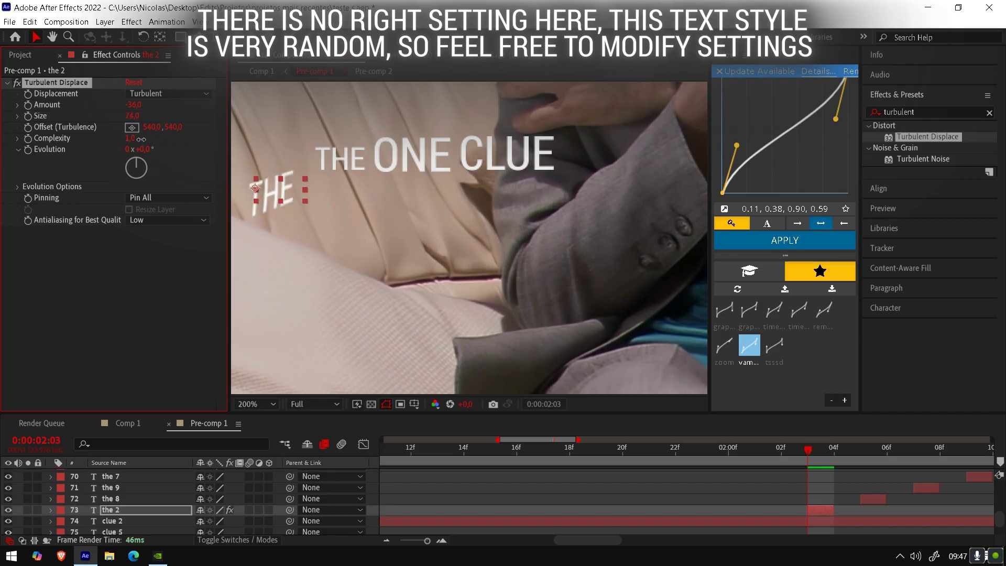
key("space")
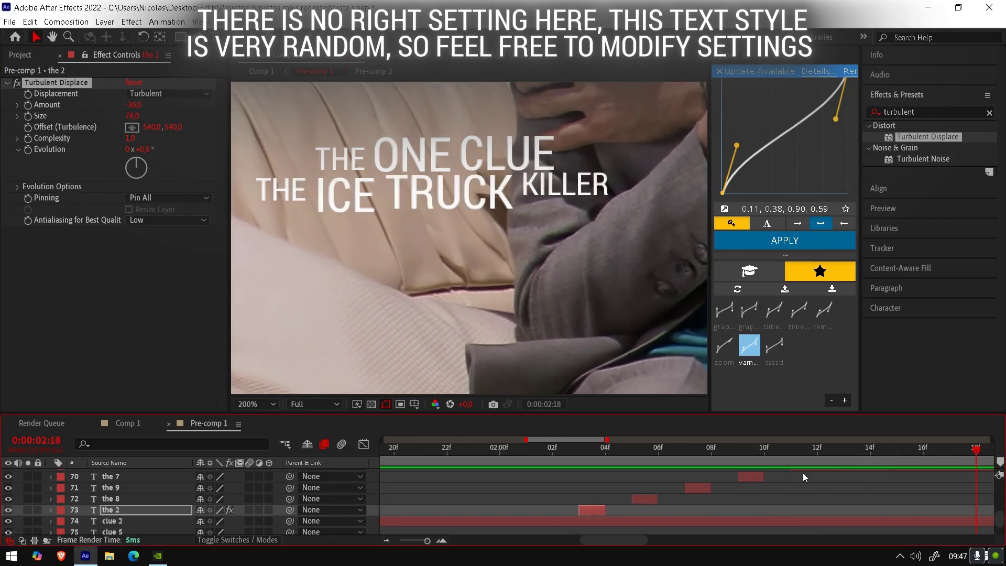
Step: Distort ICE's first frame with Turbulent Displace at Size 94
scroll(801, 472, "up", 1)
left_click(689, 488)
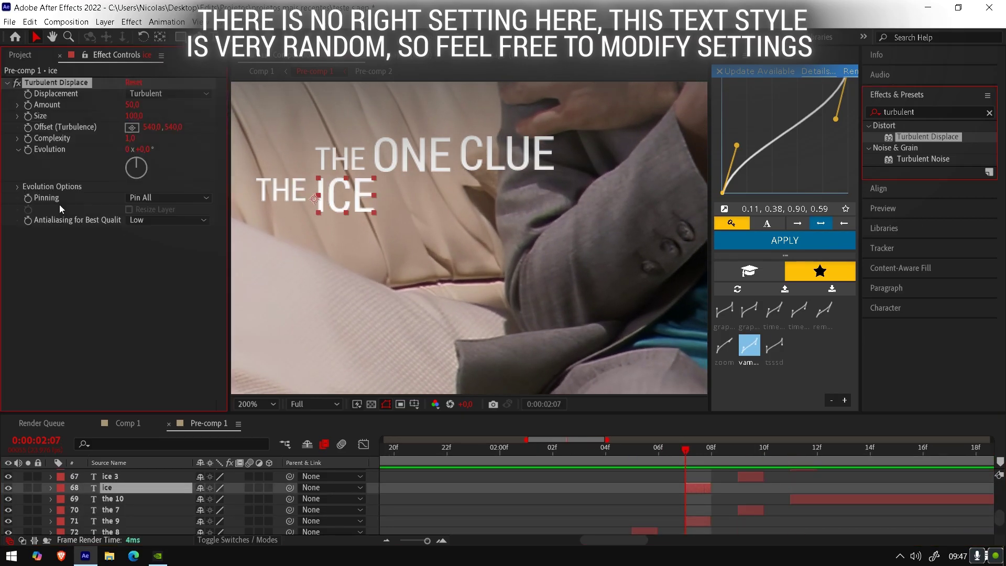
left_click(344, 196)
mouse_move(133, 116)
left_mouse_down()
mouse_move(139, 131)
mouse_move(153, 104)
left_mouse_up()
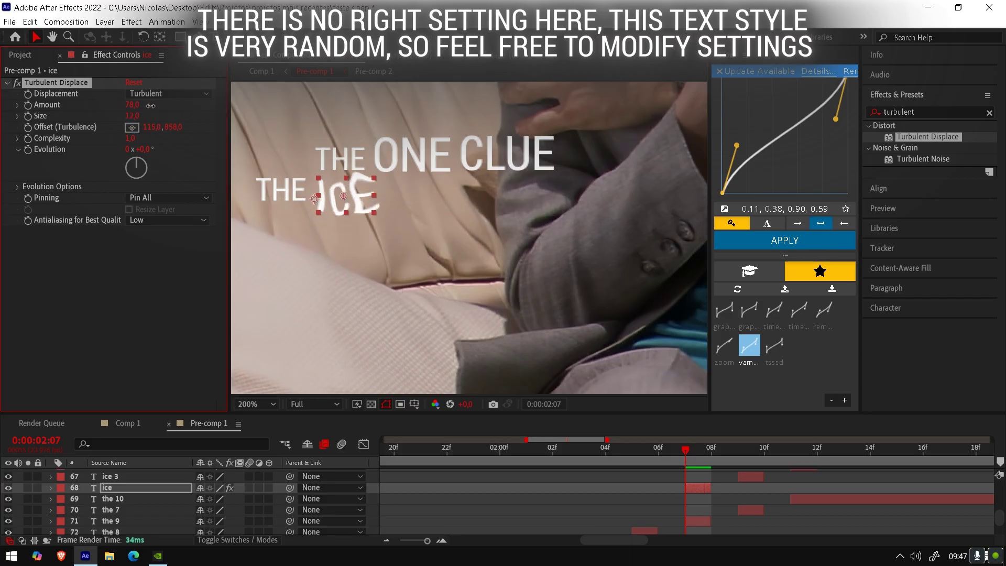
Step: Paste the distortion onto TRUCK's first frame with Amount 46 and Evolution 246°
scroll(858, 508, "up", 2)
left_click_drag(816, 461, 803, 498)
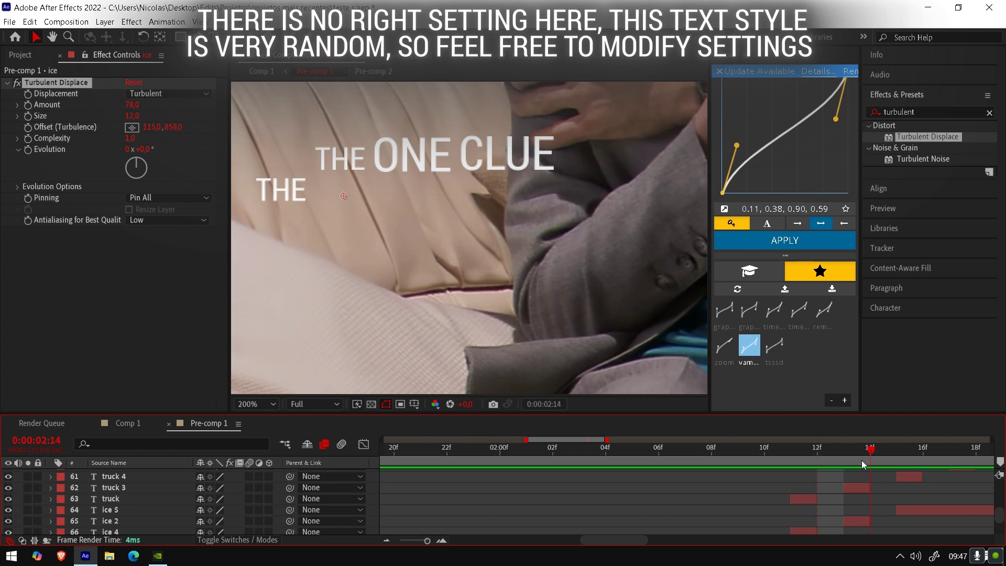
left_click(804, 498)
key("ctrl+v")
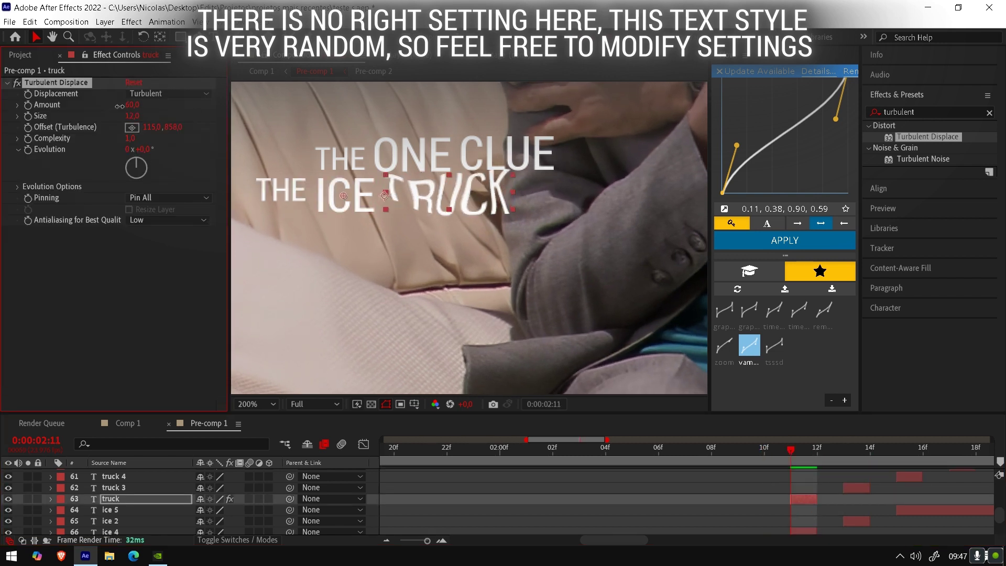
left_click_drag(132, 105, 115, 108)
mouse_move(134, 149)
left_mouse_down()
mouse_move(130, 116)
mouse_move(135, 124)
left_mouse_up()
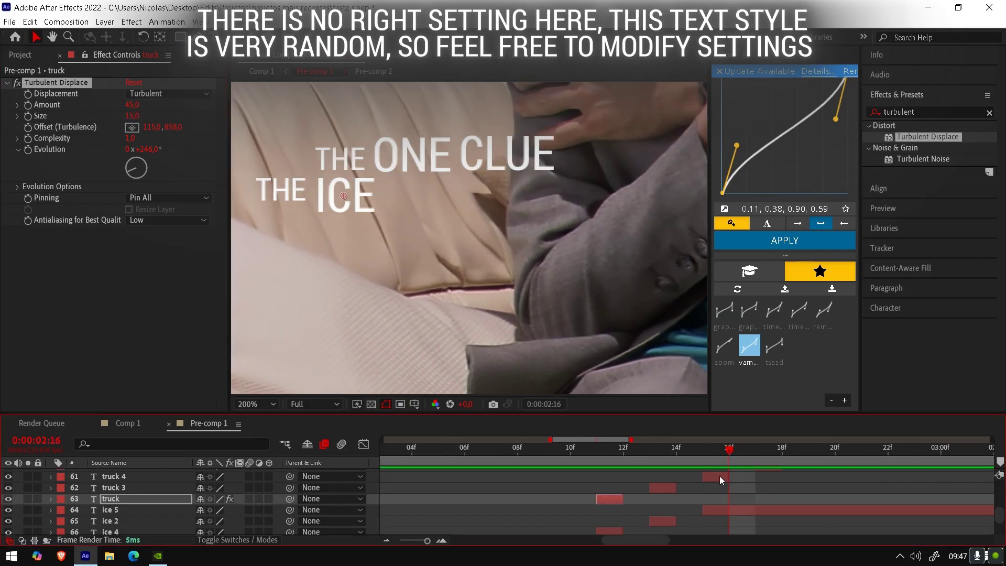
Step: Paste the distortion onto KILLER's first frame with Amount 33
left_click_drag(791, 449, 807, 449)
left_click(566, 186)
key("ctrl+v")
left_click_drag(131, 104, 108, 112)
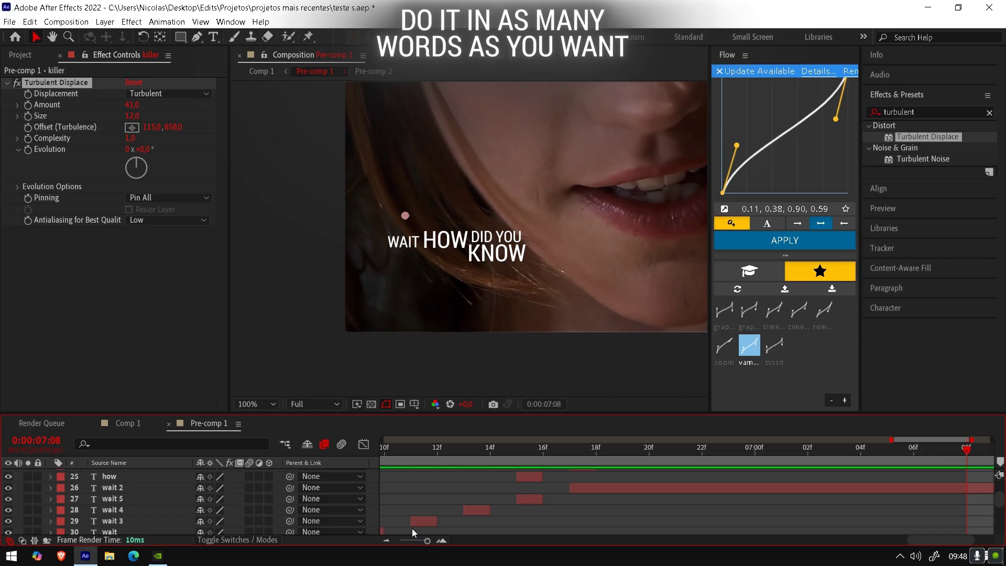
Step: Apply Turbulent Displace to HOW's first frame at 6:15 with Size 139 and Amount 92
scroll(627, 493, "up", 5)
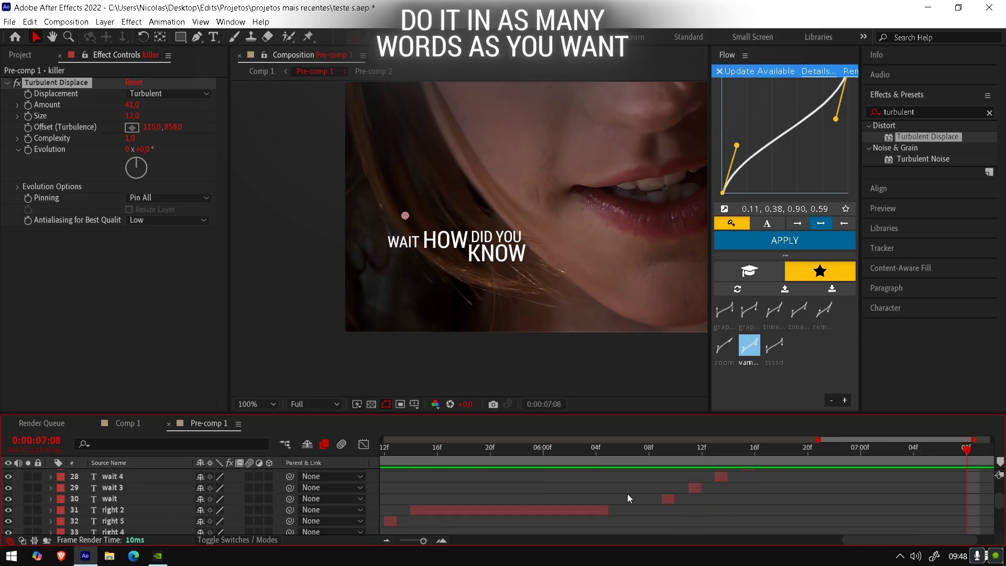
left_click(696, 466)
left_click_drag(696, 470, 740, 472)
scroll(748, 496, "up", 3)
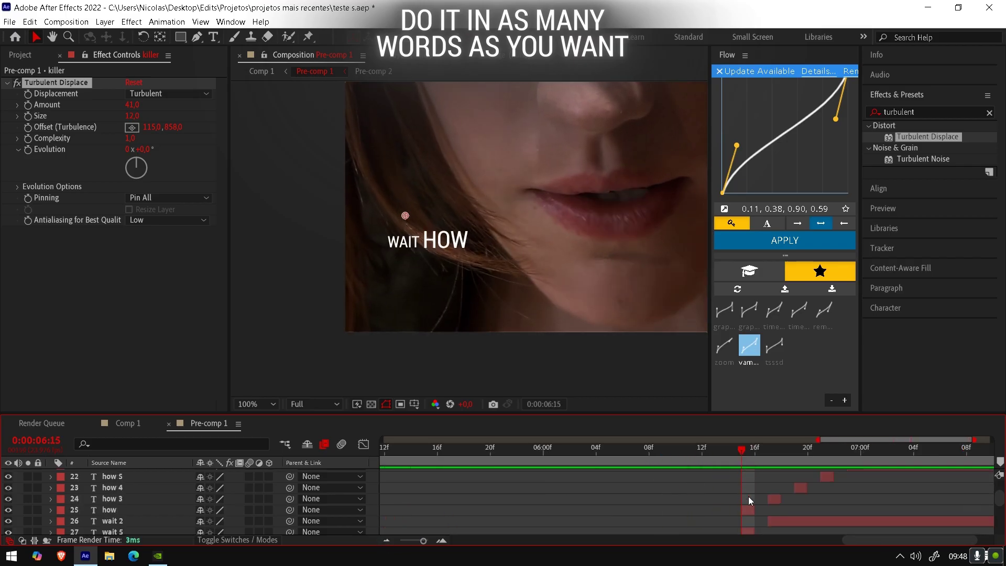
left_click(748, 509)
left_click_drag(910, 133, 199, 162)
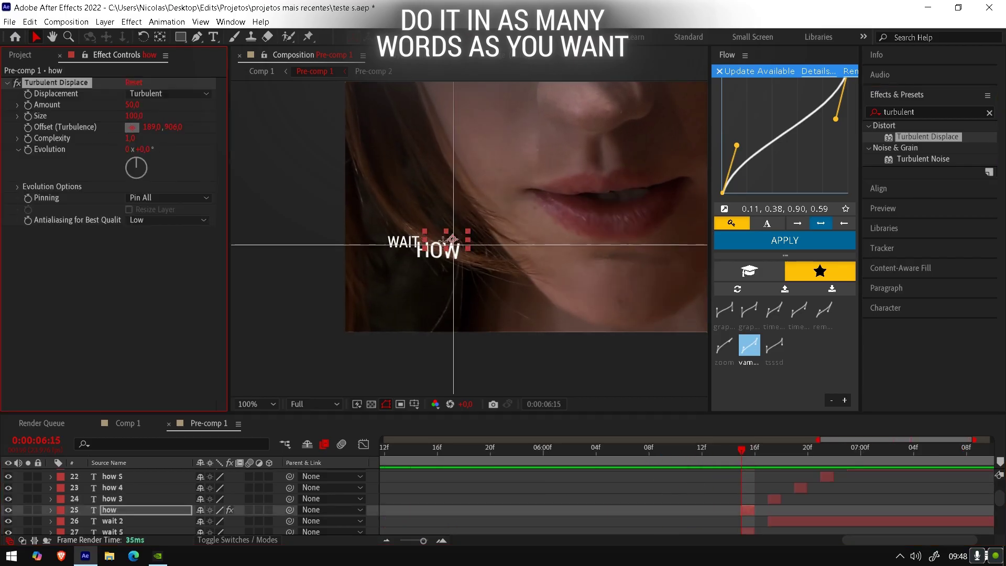
left_click(452, 243)
mouse_move(134, 116)
left_mouse_down()
mouse_move(165, 115)
mouse_move(154, 104)
left_mouse_up()
left_click(535, 476)
left_click_drag(760, 451, 834, 454)
Step: Set KNOW's first-frame distortion Amount to 53 and preview the lyrics
scroll(841, 482, "up", 1)
left_click(841, 477)
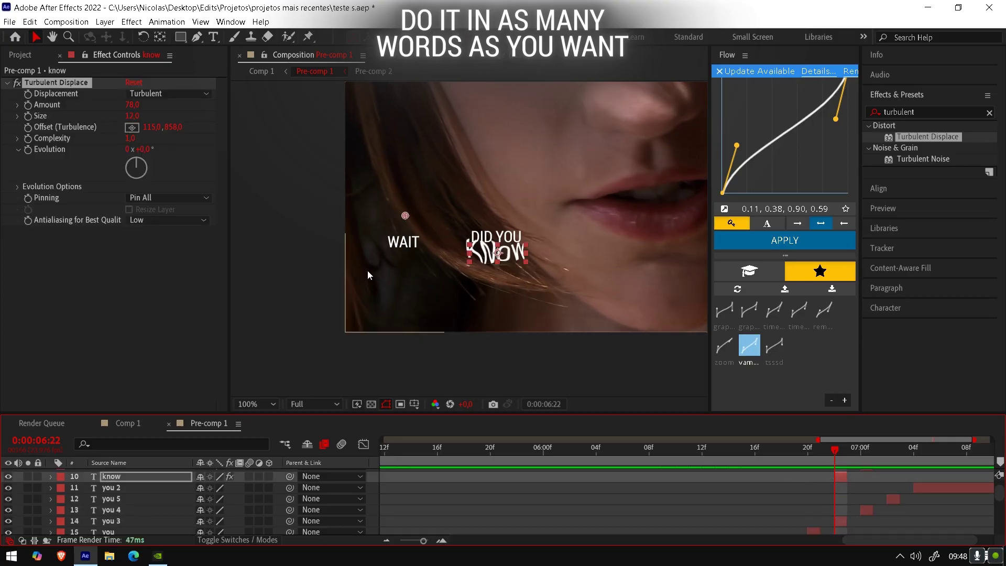
key("period")
key("space")
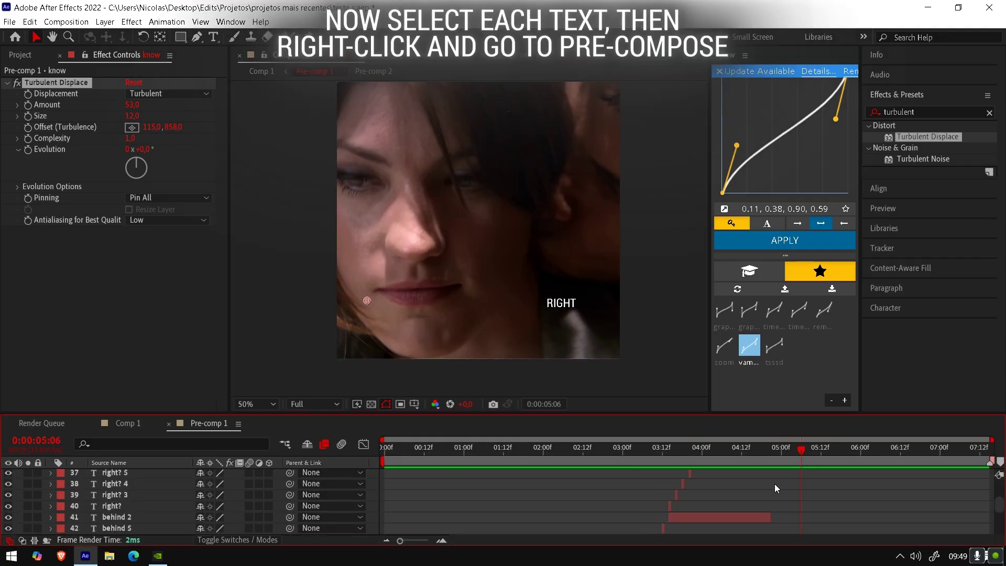
Step: Pre-compose the first line's word layers into text 1
scroll(773, 484, "up", 2)
scroll(773, 485, "up", 2)
scroll(773, 484, "up", 2)
scroll(773, 484, "up", 3)
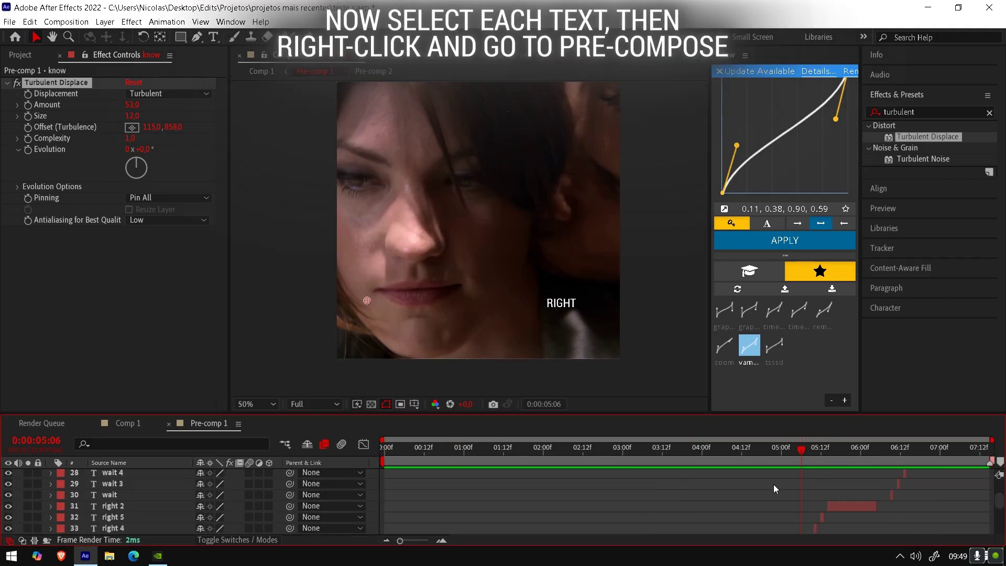
scroll(774, 484, "down", 2)
left_click(750, 494)
scroll(750, 493, "down", 8)
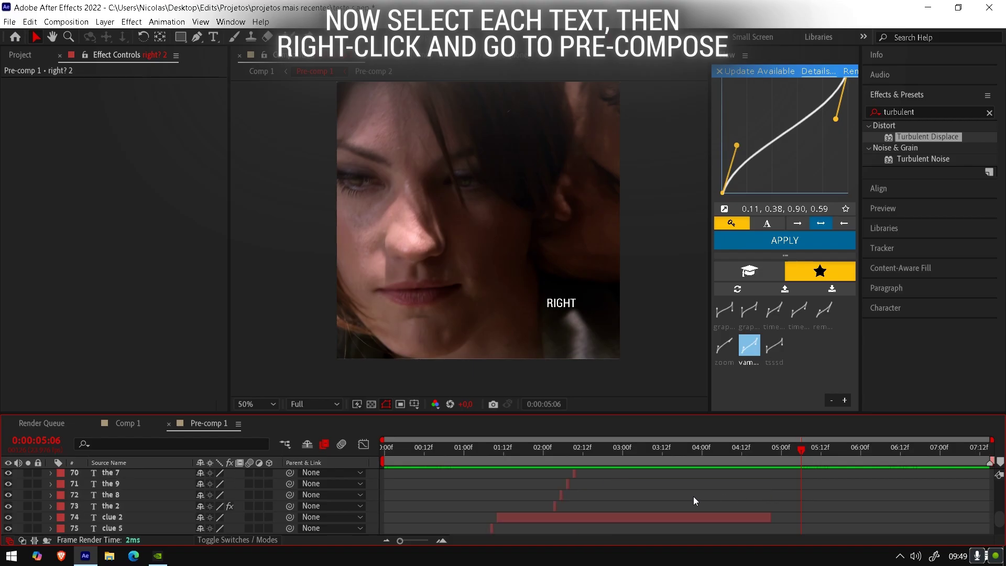
scroll(693, 496, "down", 2)
scroll(457, 498, "down", 2)
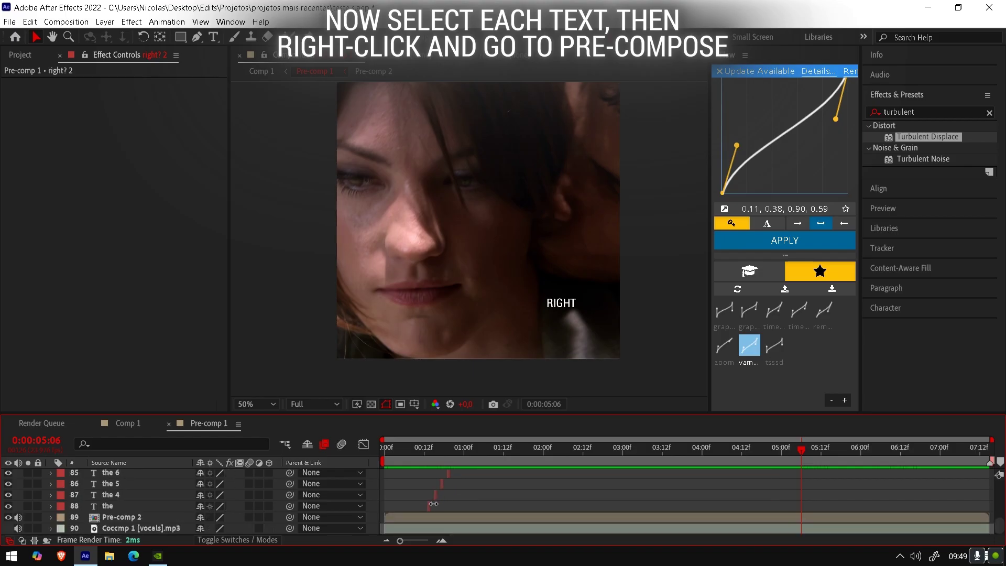
left_click(433, 504, "shift")
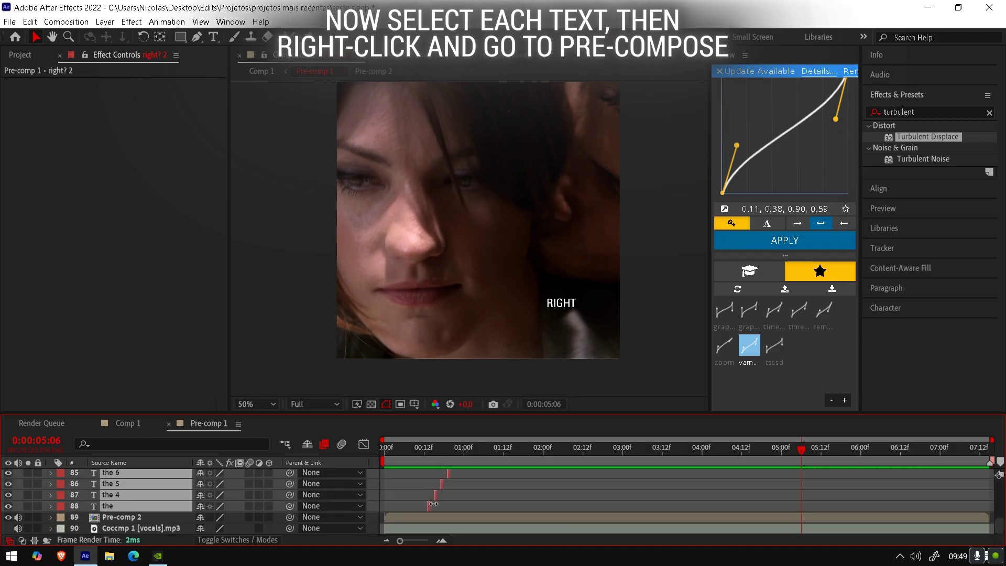
right_click(137, 482)
left_click(180, 419)
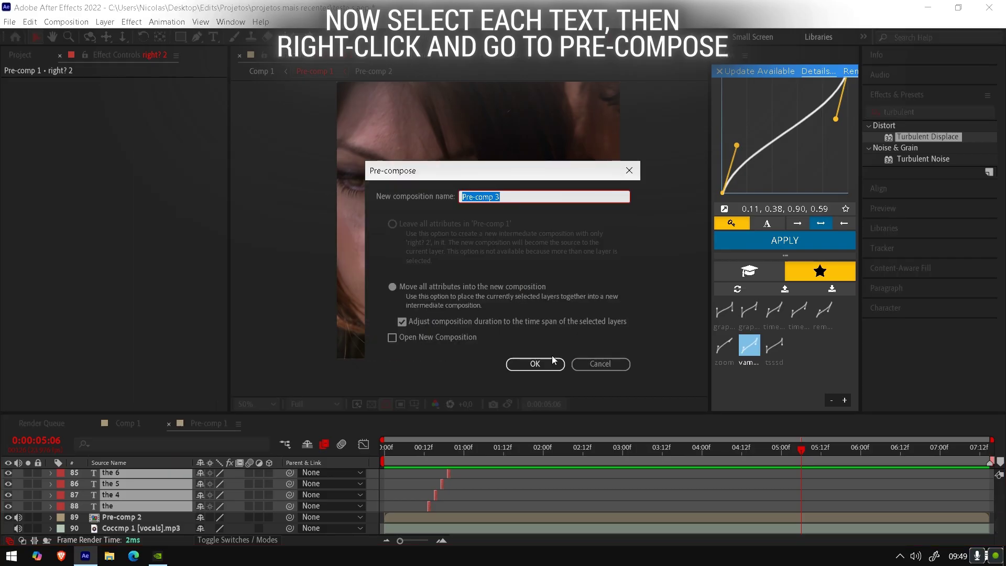
key("Return")
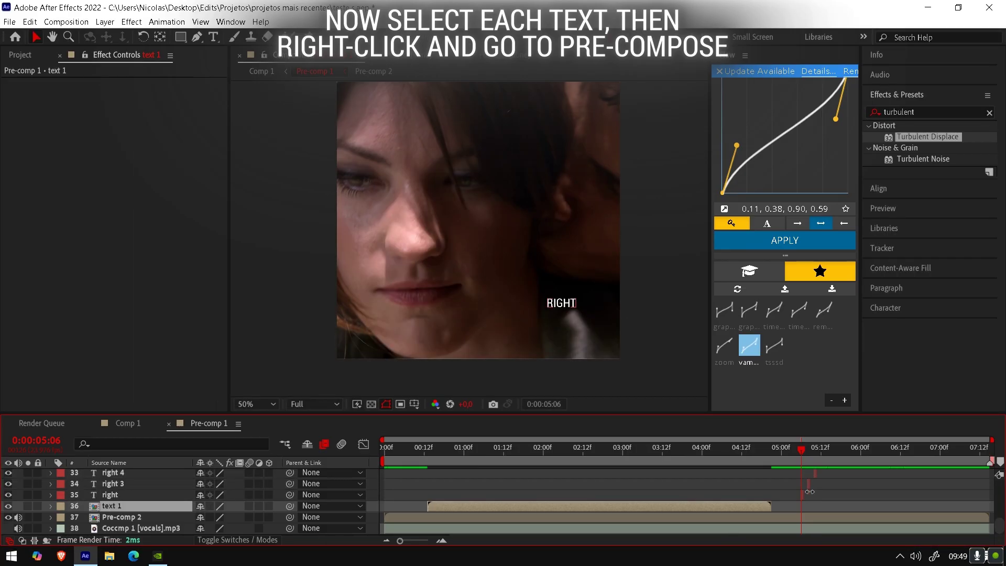
Step: Pre-compose the second line's word layers into text 2
left_click(810, 492)
scroll(851, 489, "up", 1)
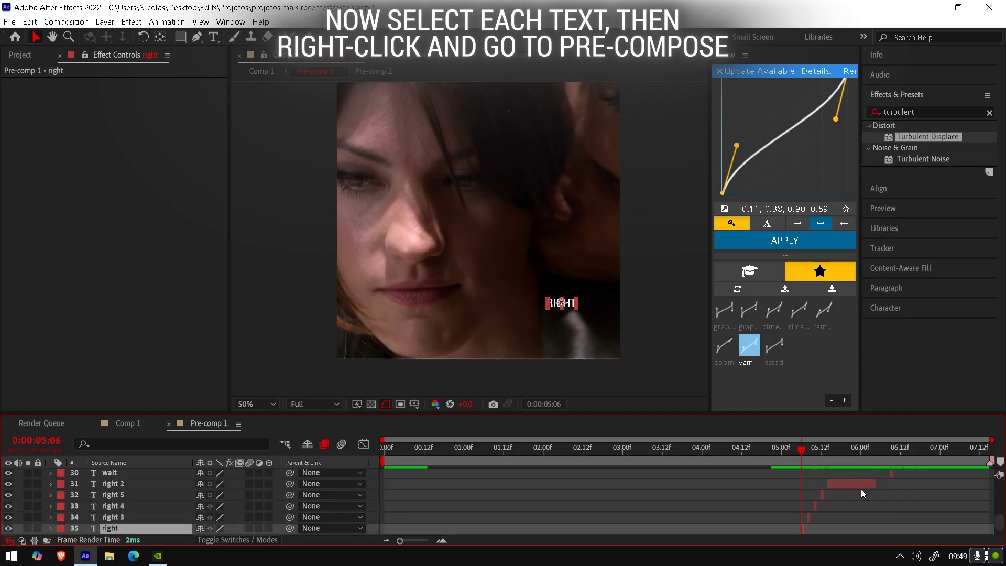
left_click(860, 489, "shift")
right_click(863, 486)
left_click(896, 439)
type("t")
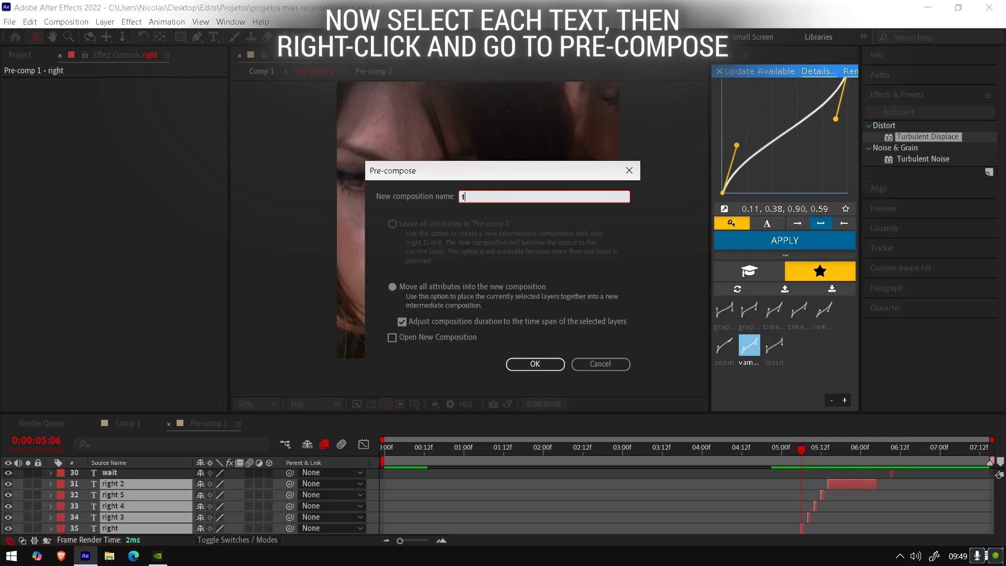
type("ext 2")
key("Return")
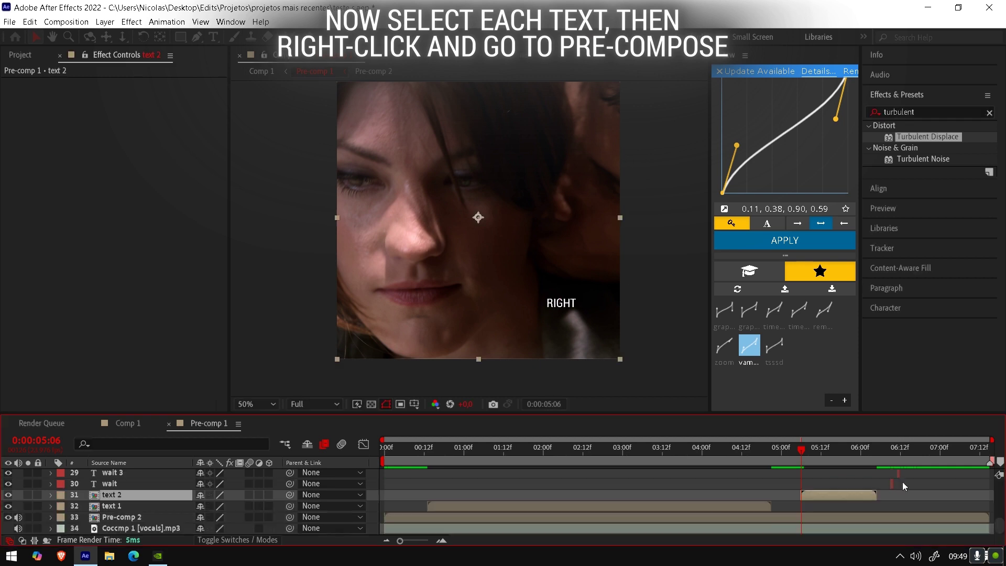
Step: Pre-compose the WAIT line's word layers into text 3
key("space")
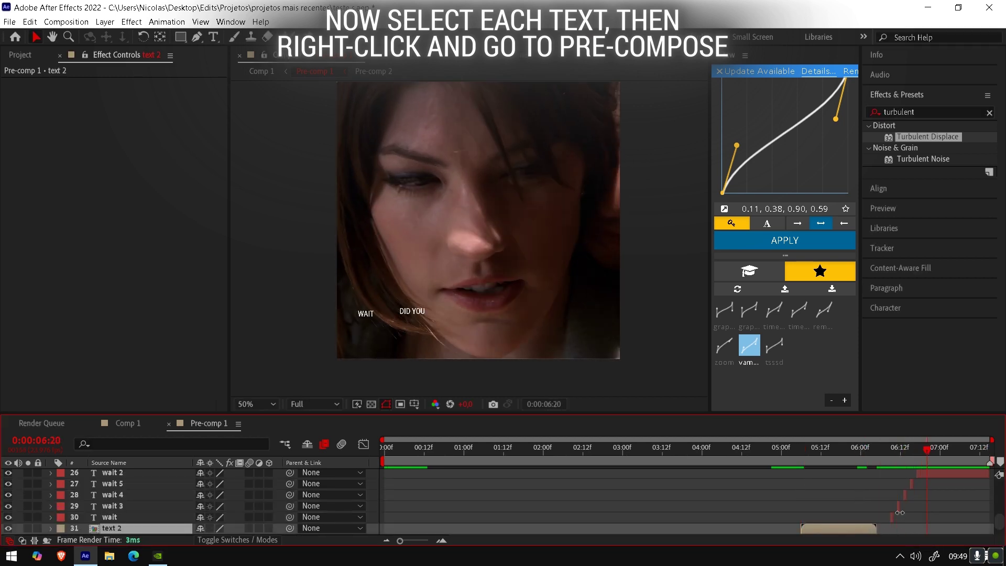
left_click(892, 517)
scroll(956, 482, "up", 10)
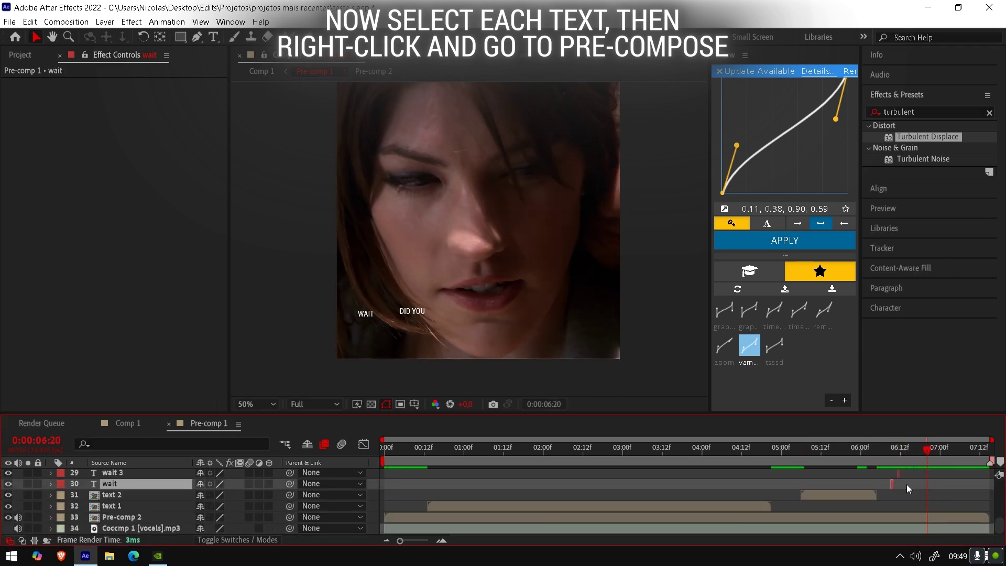
left_click(979, 473)
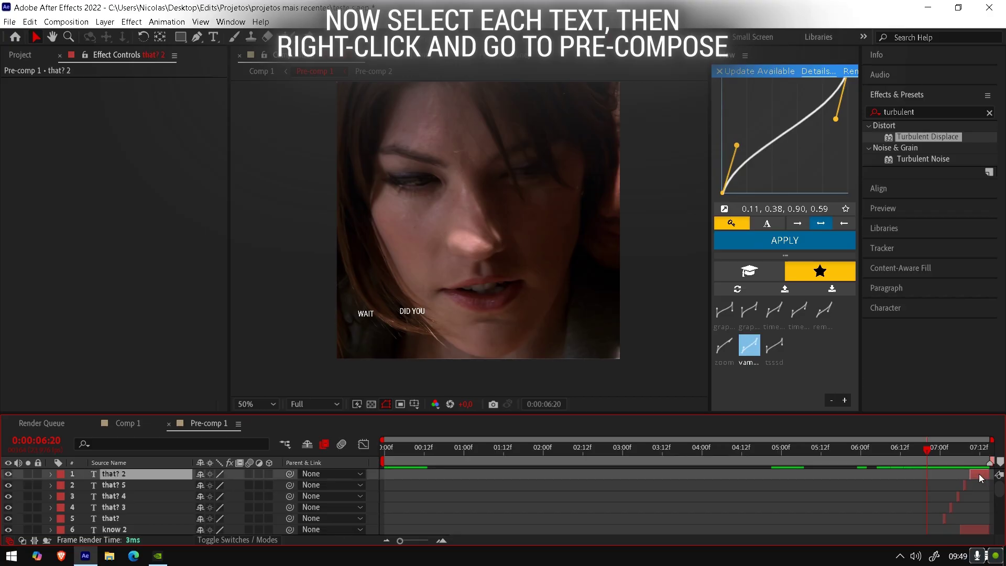
scroll(976, 479, "down", 6)
scroll(922, 498, "down", 3)
left_click(898, 473)
left_click(892, 484, "ctrl")
right_click(894, 485)
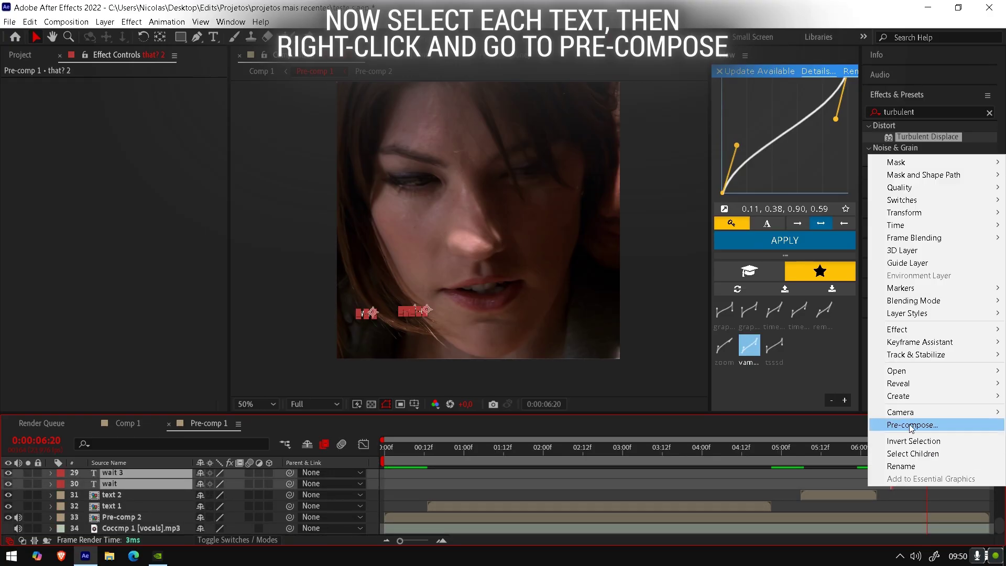
left_click(907, 427)
type("text 3")
key("Return")
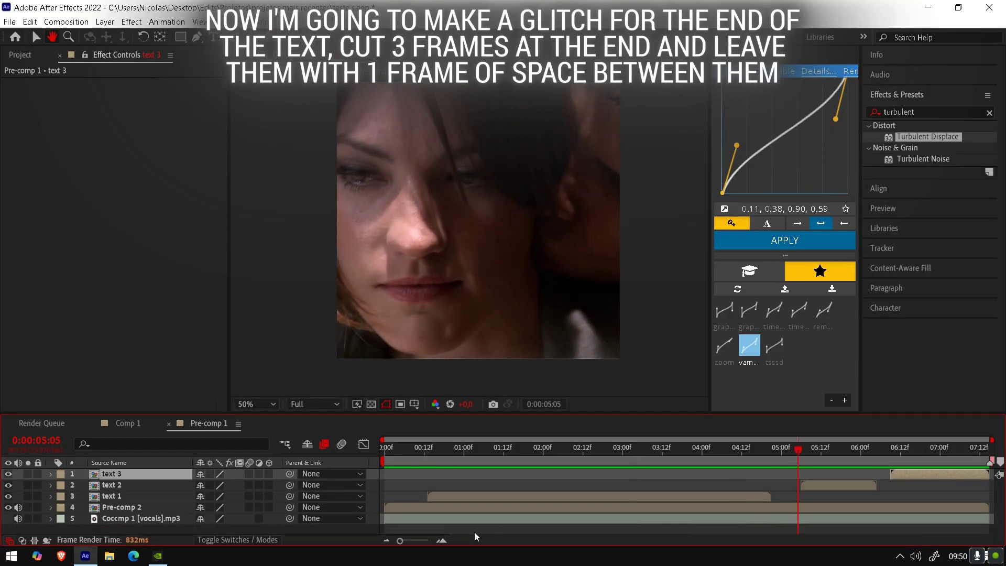
Step: Split the end of text 1 at 04:20 into three one-frame pieces with gaps
left_click(442, 541)
left_click(678, 447)
left_click(682, 495)
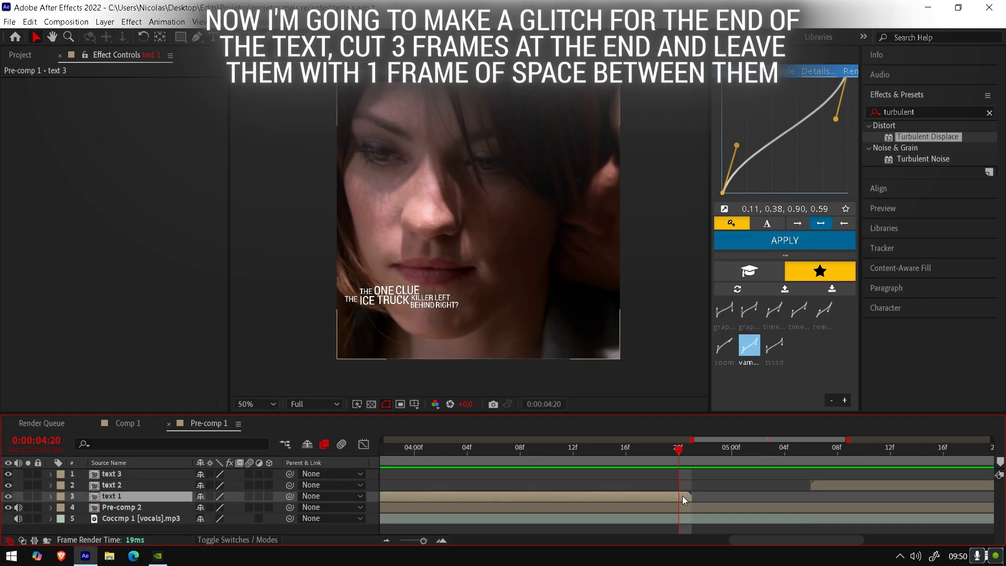
key("ctrl+shift+d")
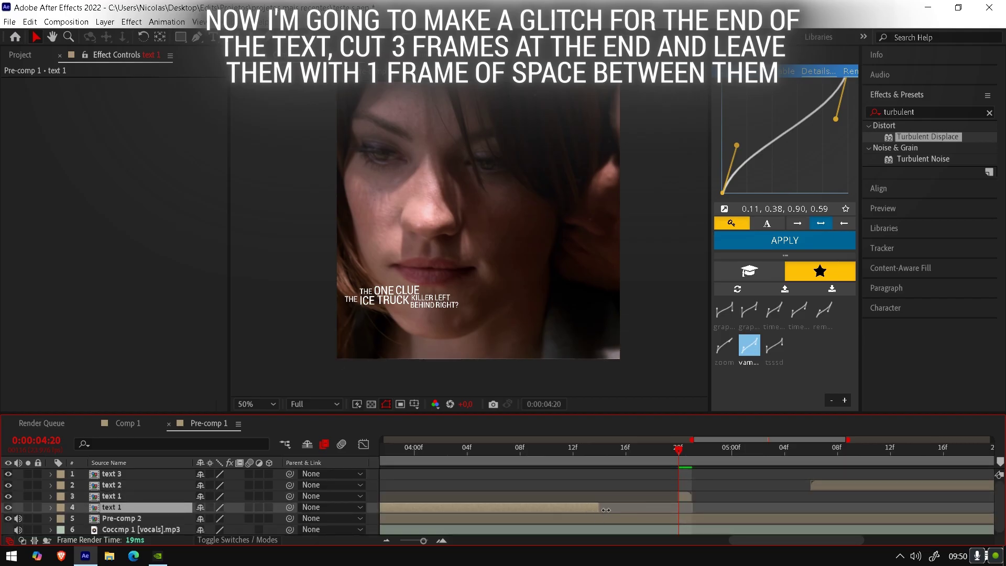
key("ctrl+d")
left_click_drag(687, 507, 618, 524)
key("ctrl+d")
scroll(625, 520, "down", 2)
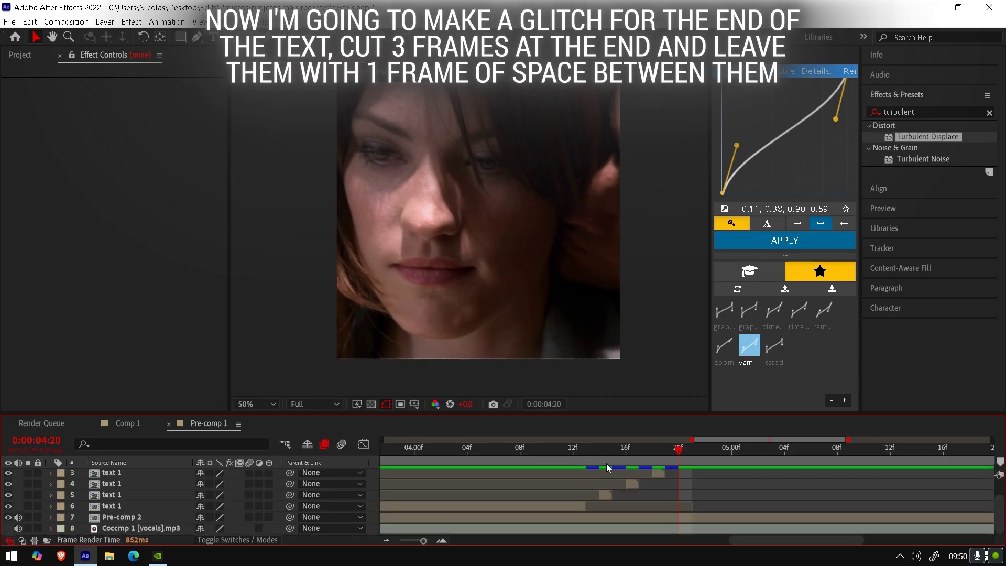
Step: Warp the first glitch piece with Turbulent Displace at Amount 62
left_click(598, 465)
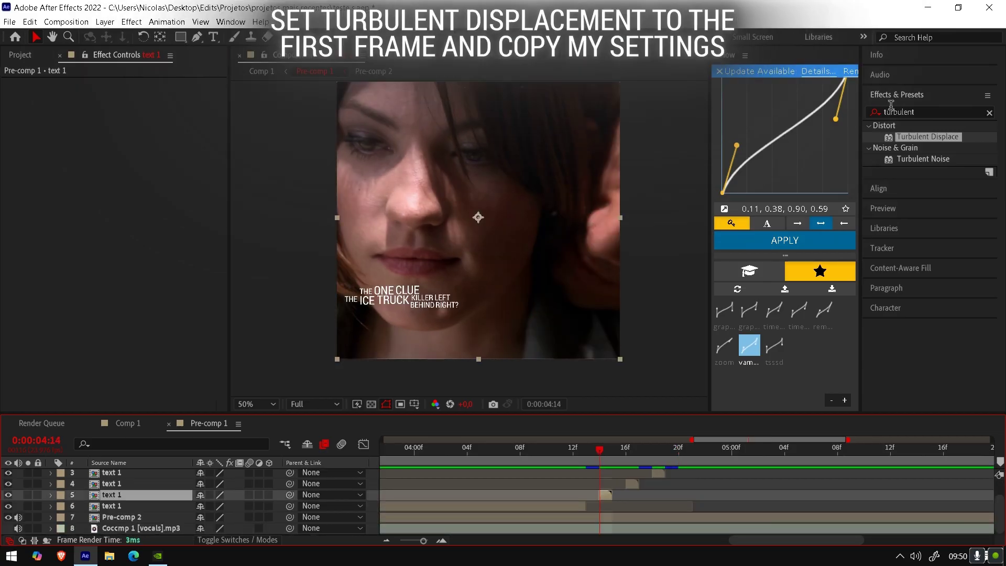
mouse_move(911, 140)
left_mouse_down()
mouse_move(92, 153)
mouse_move(176, 140)
left_mouse_up()
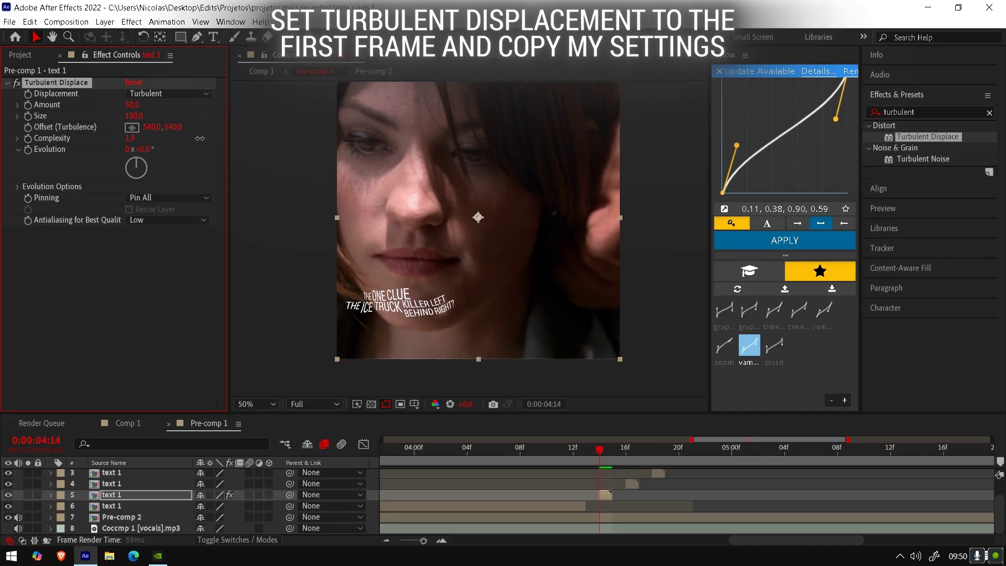
left_click_drag(132, 104, 141, 103)
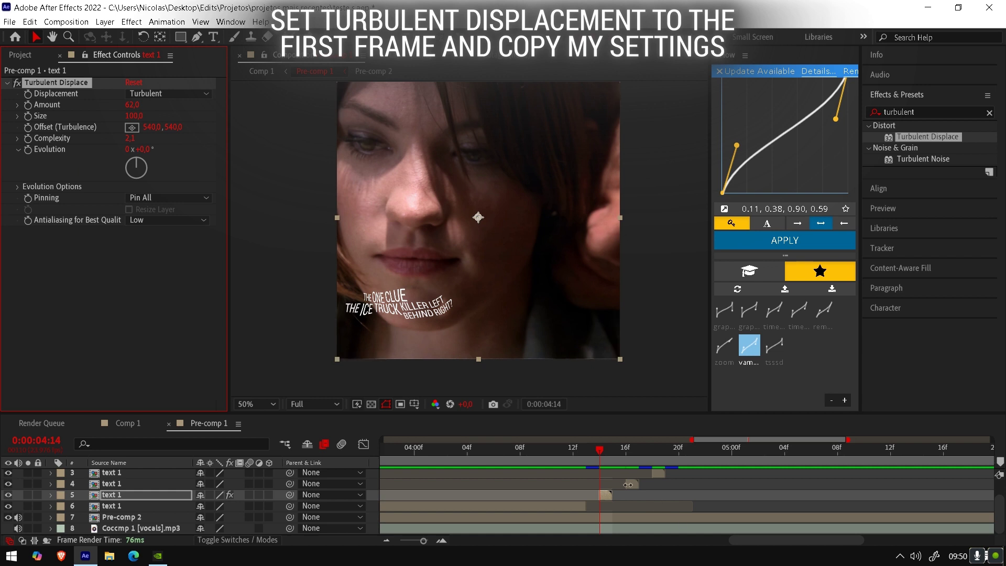
Step: Paste the warp onto the second piece with a new Evolution and Amount 26
key("Page_Down")
key("Page_Down")
key("ctrl+Up")
key("ctrl+v")
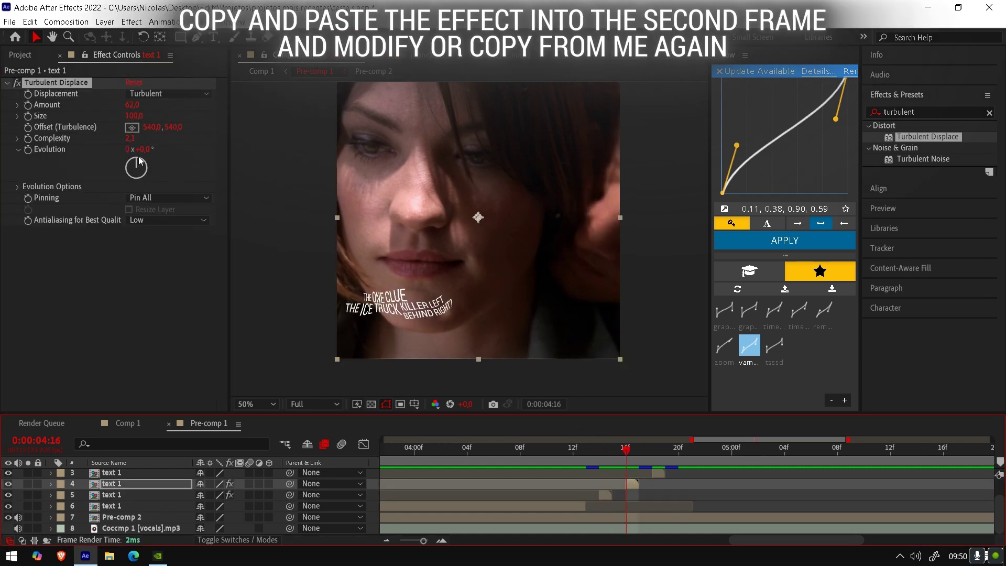
mouse_move(140, 161)
left_mouse_down()
mouse_move(149, 207)
mouse_move(133, 203)
left_mouse_up()
left_click_drag(131, 105, 113, 112)
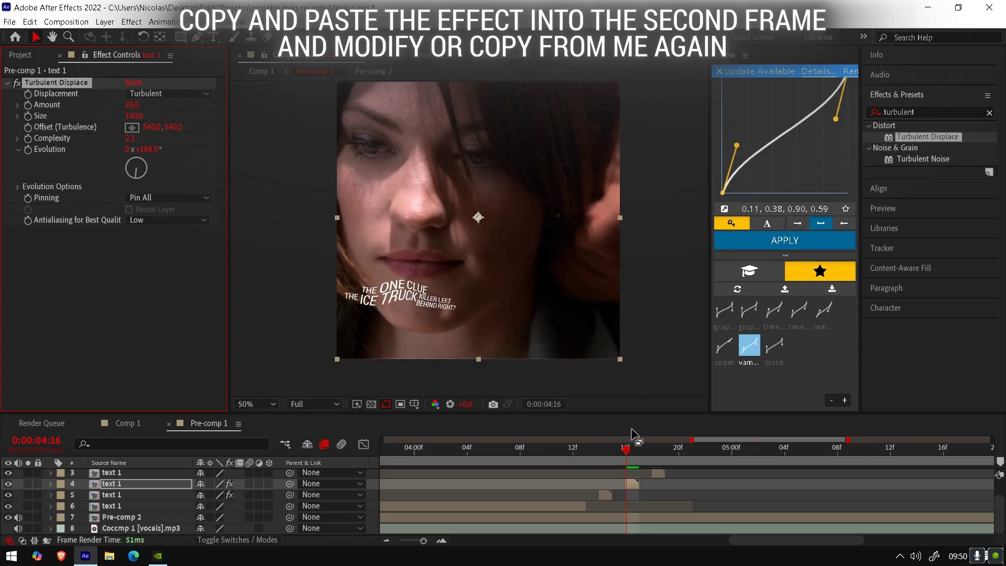
left_click(655, 460)
scroll(665, 483, "up", 1)
left_click(659, 498)
Step: Rotate the last text 1 piece about 1° and add a text-centred Radial Blur of 15
key("r")
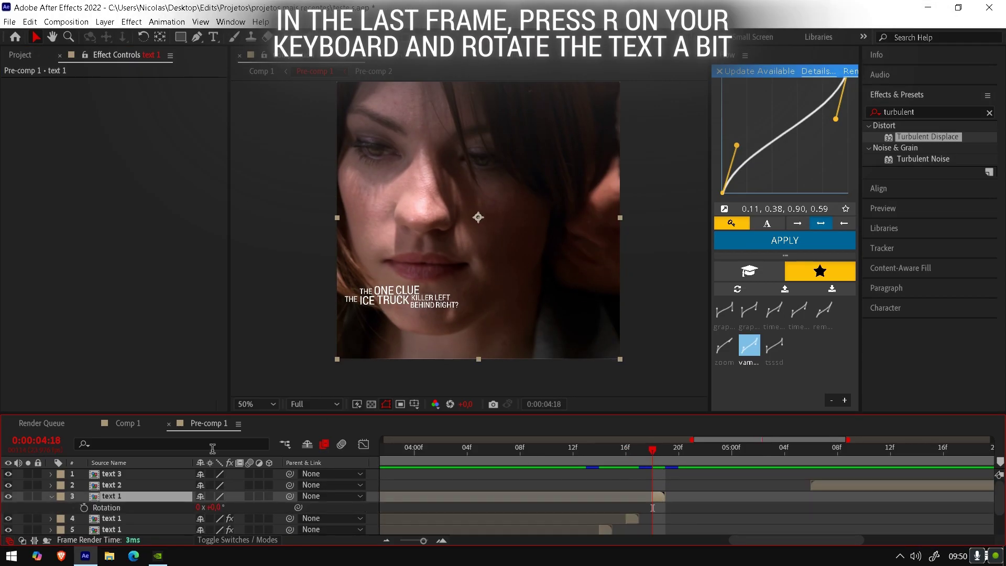
left_click_drag(216, 507, 237, 504)
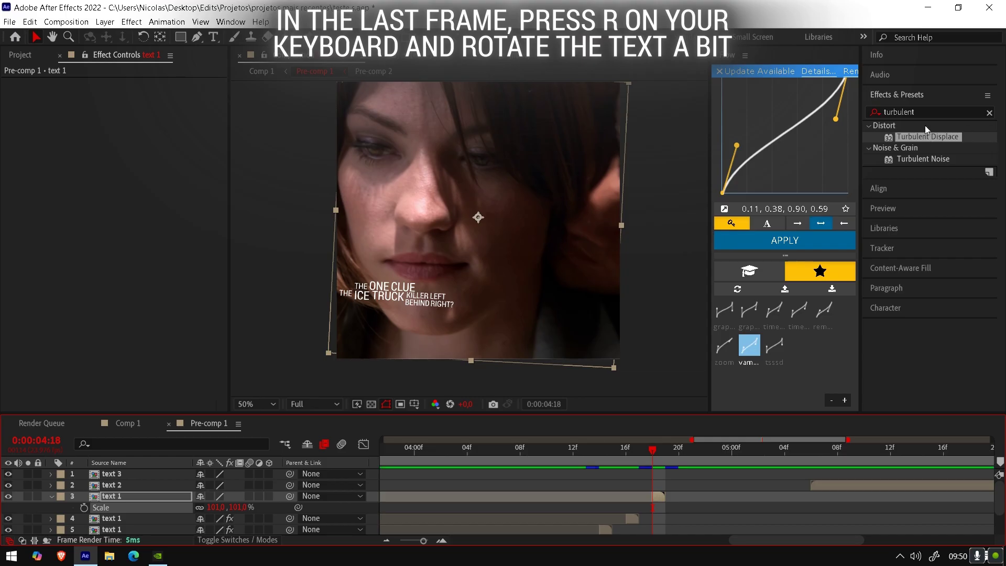
left_click(916, 112)
type("radial bl")
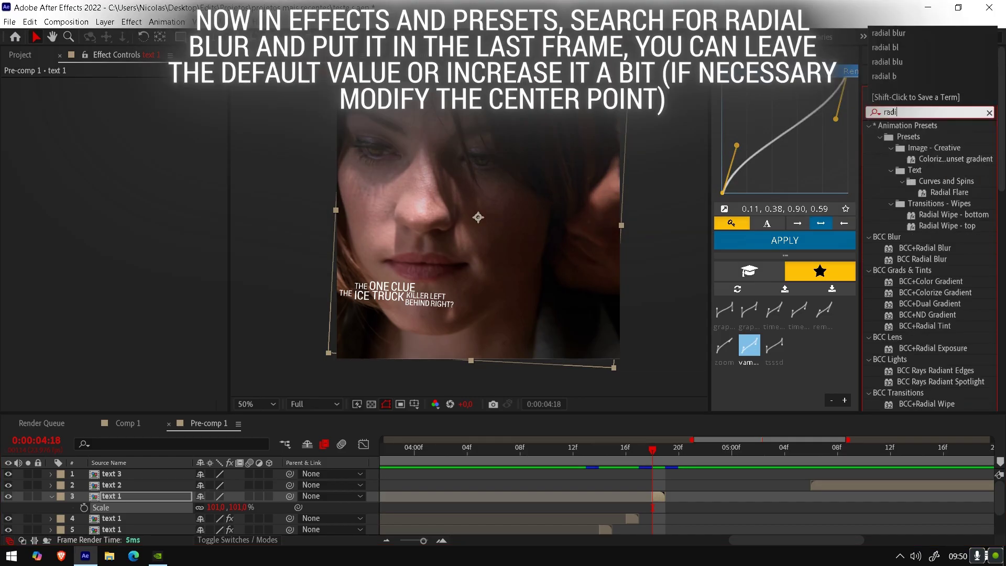
left_click_drag(915, 181, 142, 496)
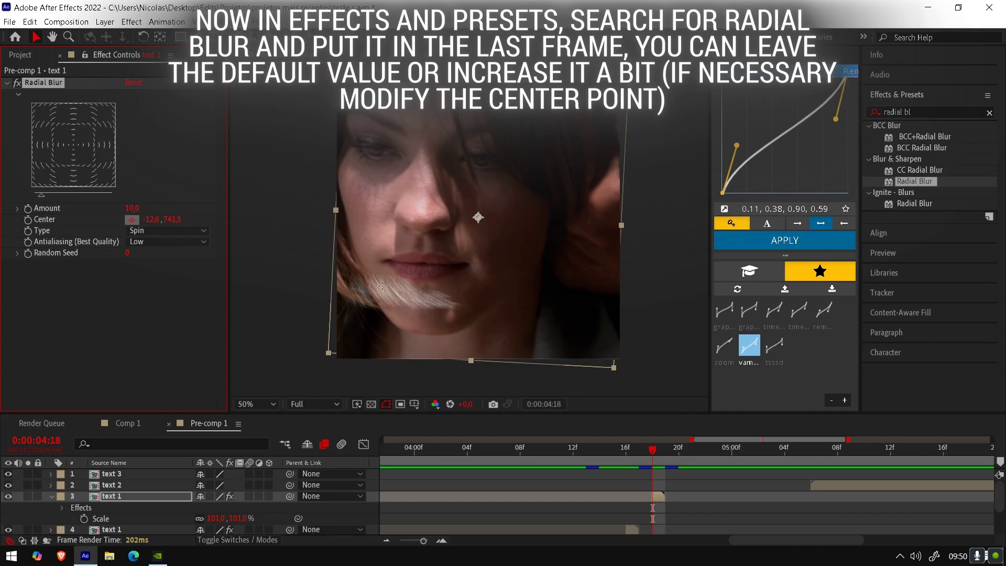
left_click_drag(382, 286, 396, 295)
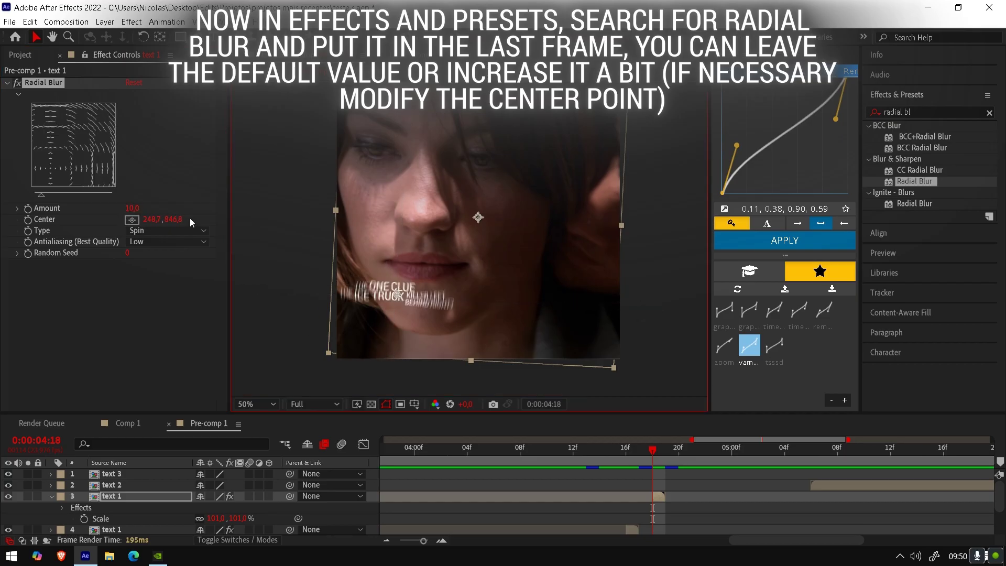
left_click(137, 209)
type("1")
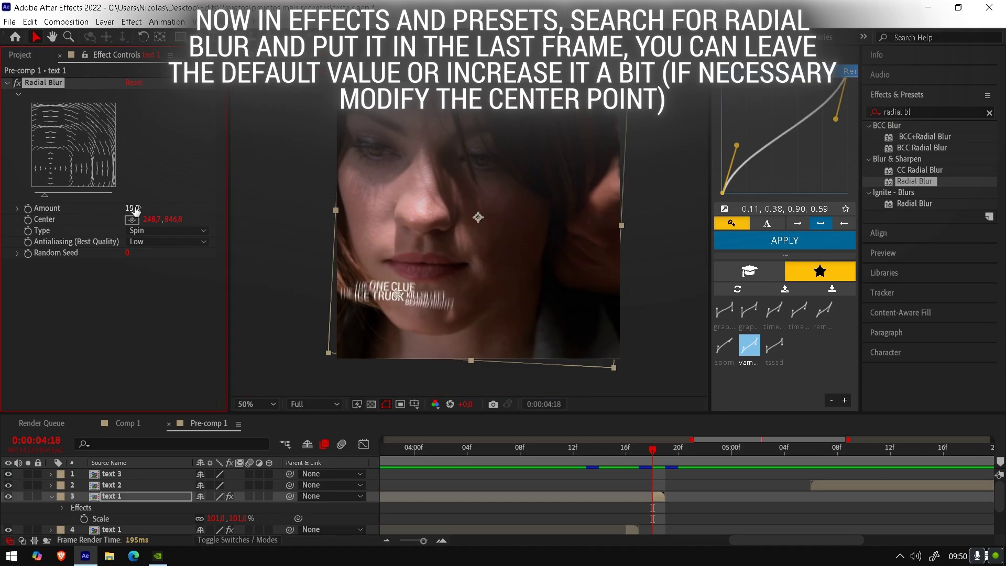
key("space")
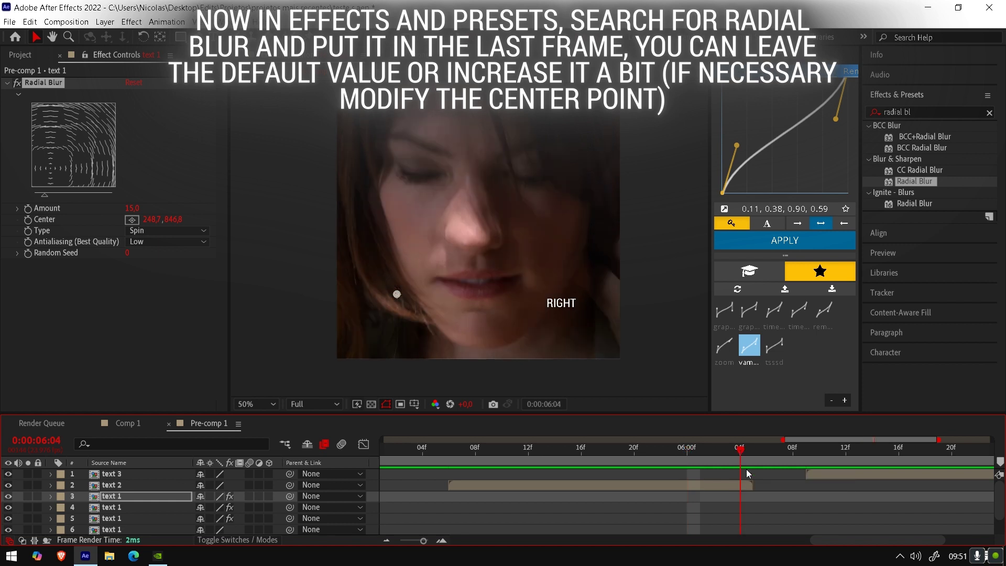
Step: At 06:04, duplicate text 2 into staggered copies trimmed one frame apart, leaving one-frame gaps
left_click(740, 450)
left_click(744, 484)
key("ctrl+d")
mouse_move(743, 496)
left_mouse_down()
mouse_move(713, 496)
mouse_move(727, 499)
mouse_move(718, 510)
mouse_move(716, 499)
mouse_move(673, 518)
left_mouse_up()
key("ctrl+d")
key("ctrl+d")
left_click(729, 498)
left_click(437, 463)
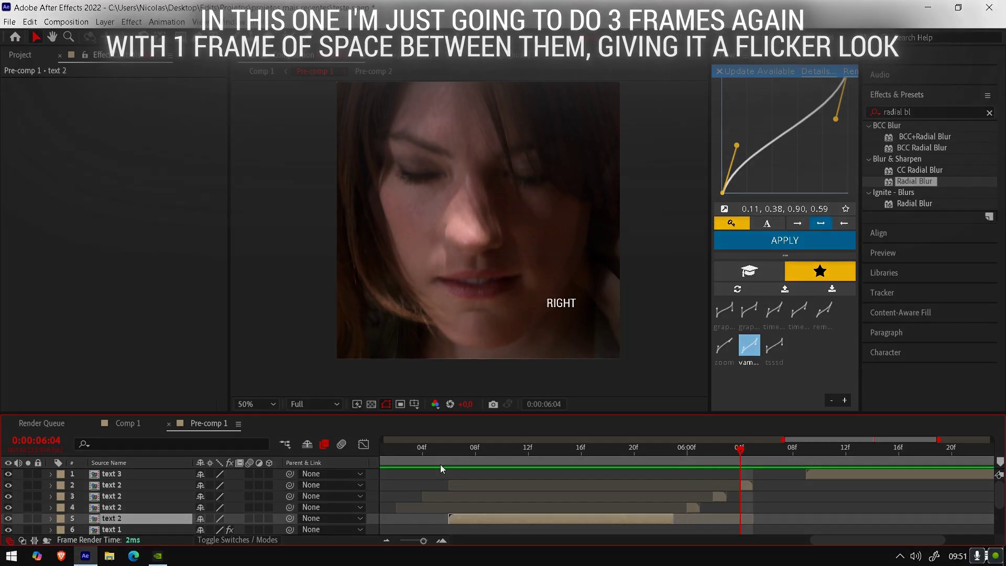